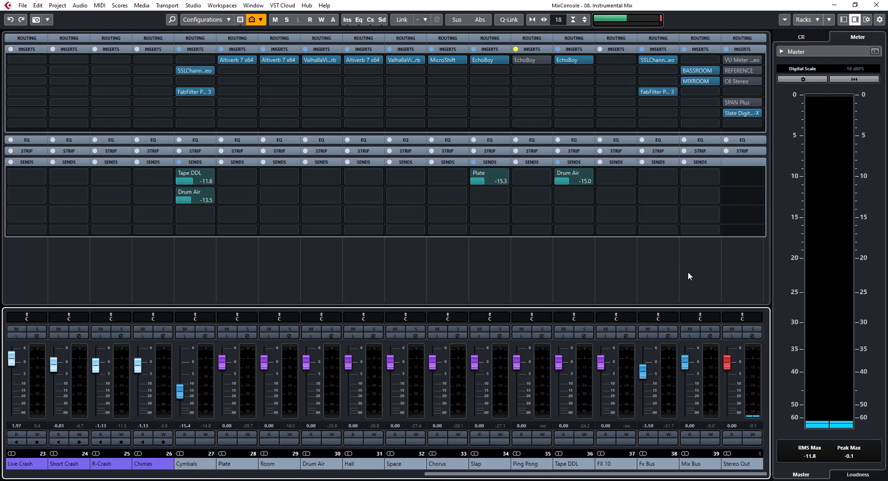
Play the mix and compare it with the Mix Bus inserts bypassed and active
click(687, 271)
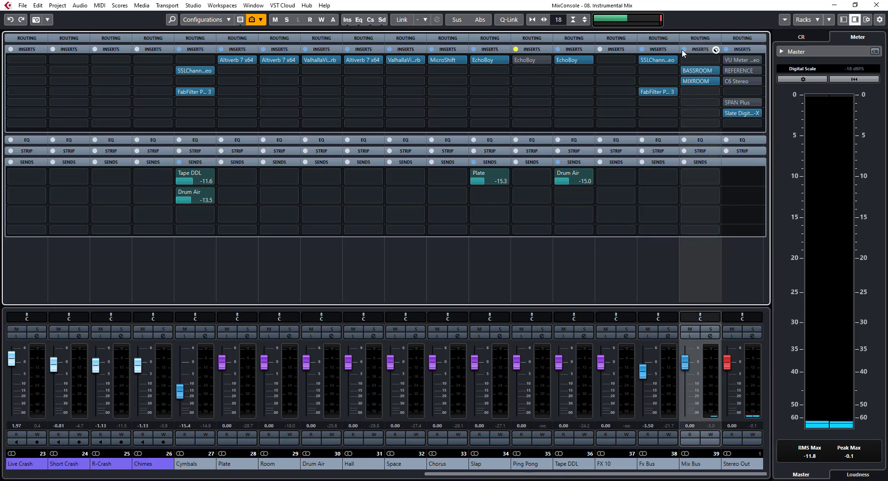
key(space)
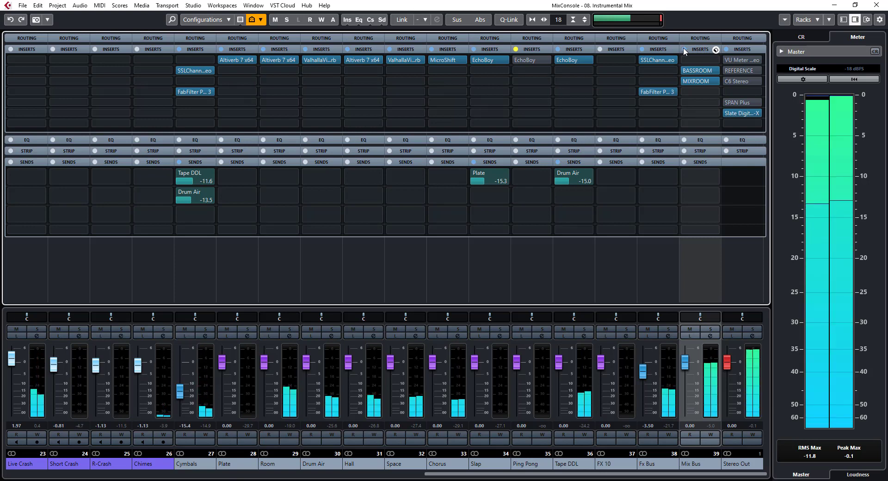
click(684, 49)
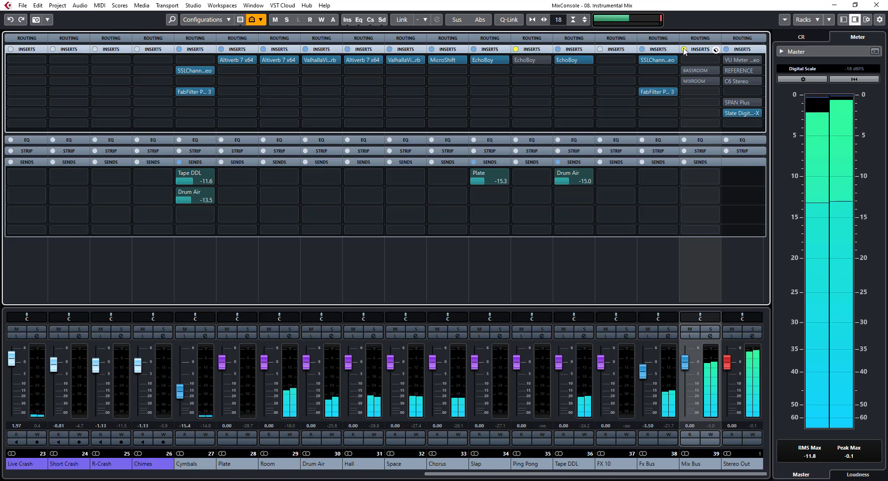
click(684, 49)
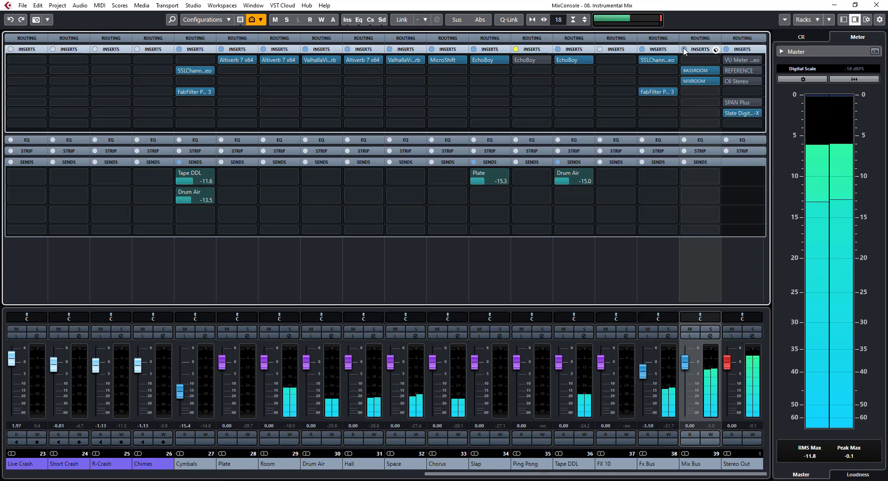
click(684, 49)
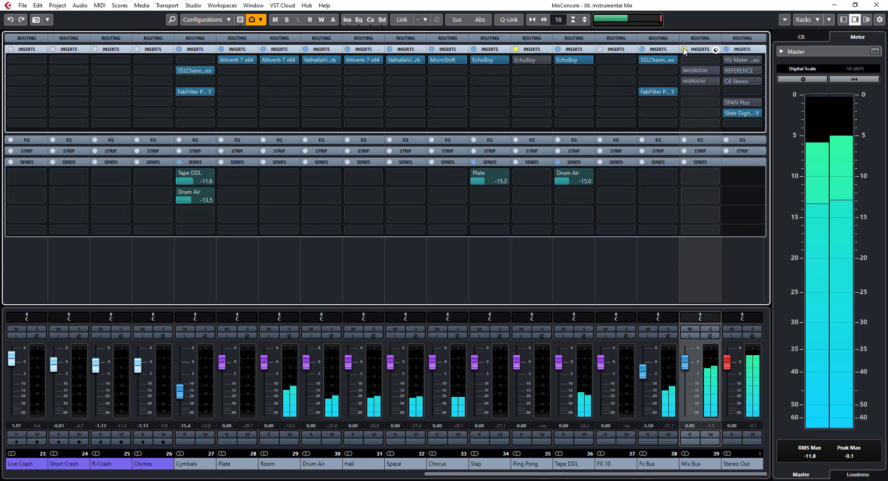
click(684, 49)
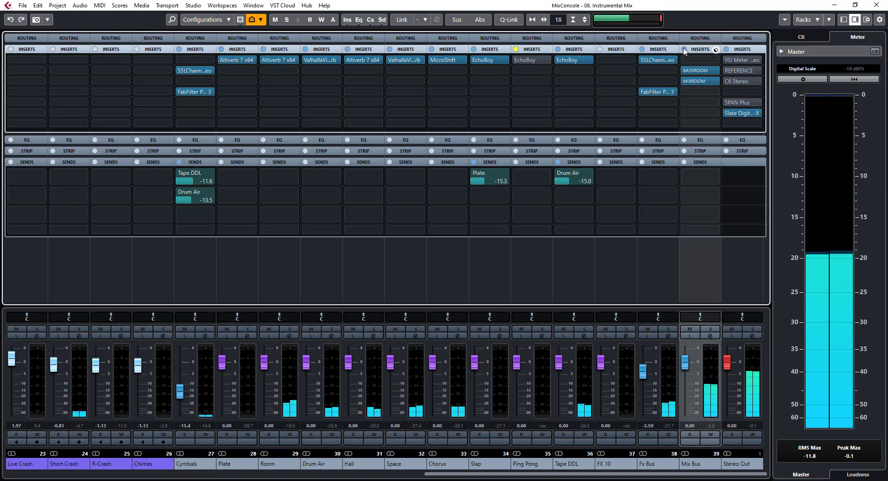
Open BASSROOM on the Mix Bus to inspect its band settings and close it again
mouse_move(692, 72)
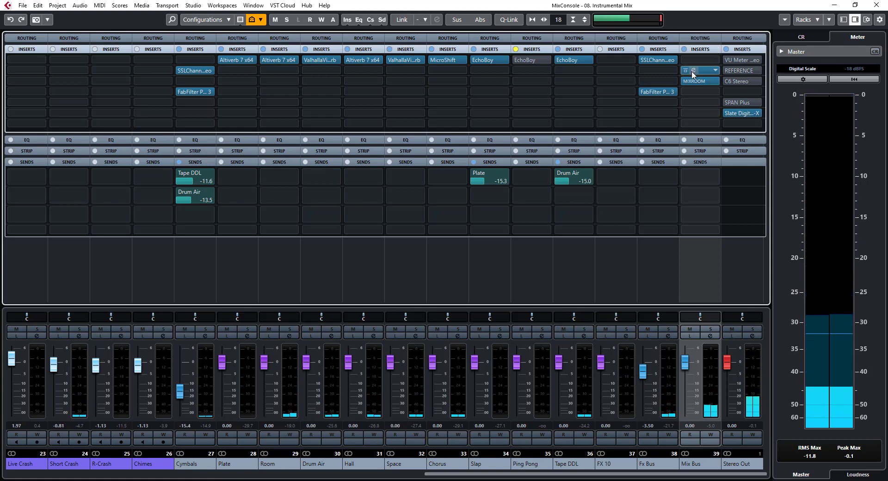
click(693, 72)
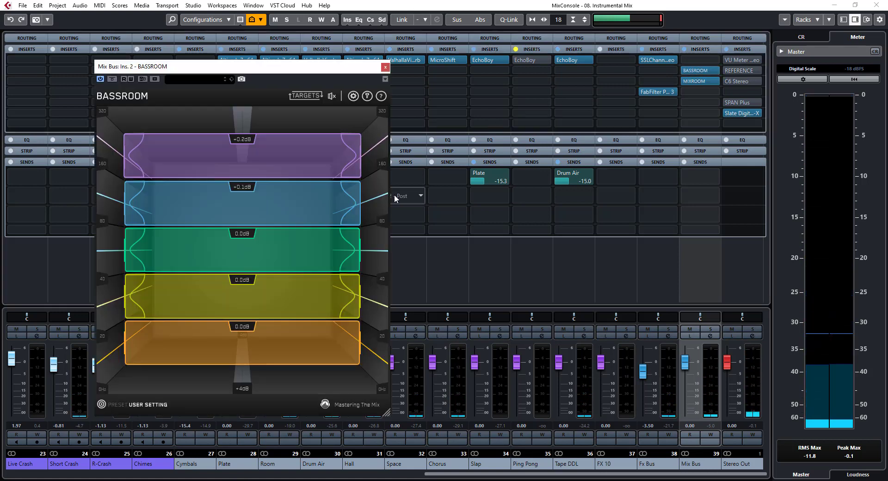
click(385, 67)
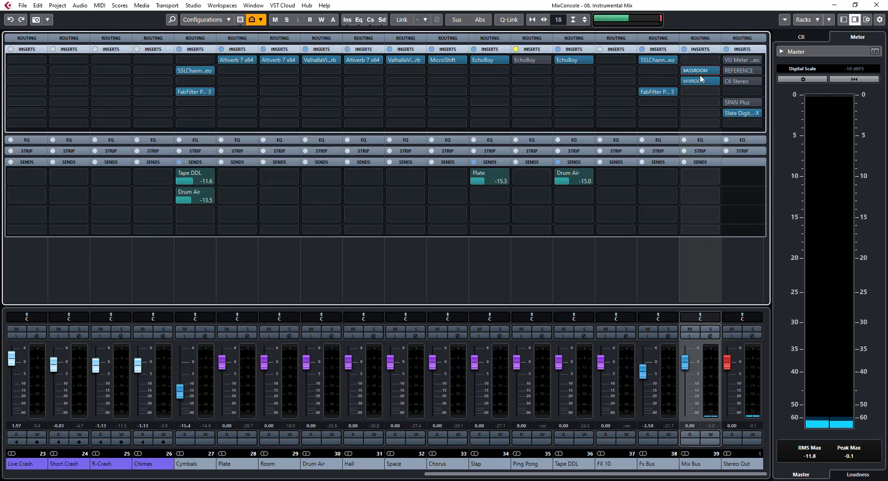
Duplicate BASSROOM and MIXROOM into Mix Bus insert slots 5 and 6, bypassing the originals, and reset the BASSROOM copy's bands to 0.0 dB
drag(700, 70, 698, 112)
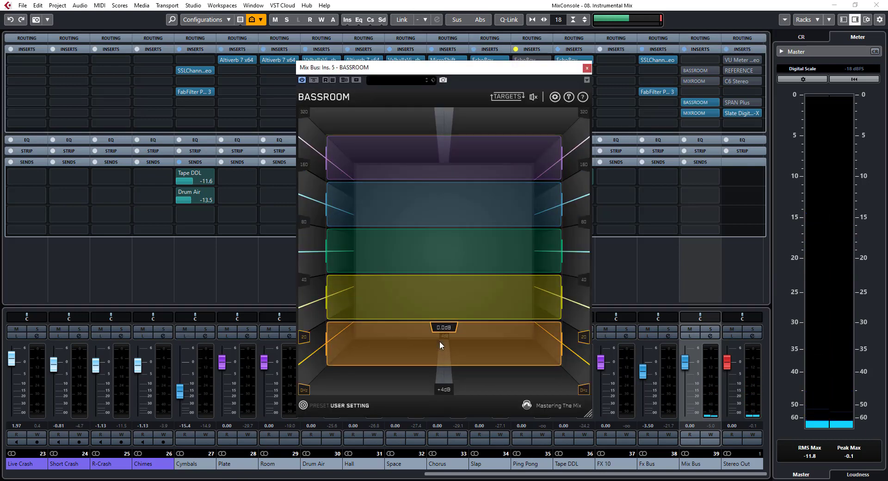
click(587, 68)
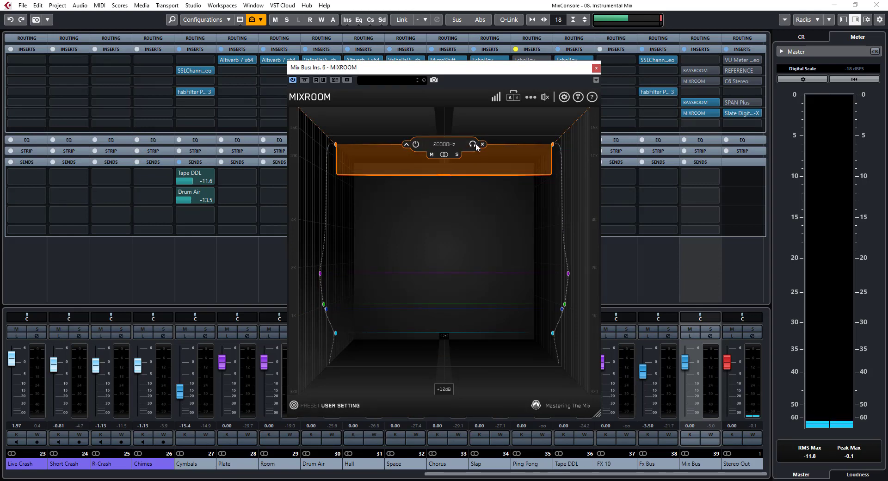
Delete all EQ bands from the MIXROOM copy in Mix Bus slot 6 and bypass that copy
click(482, 145)
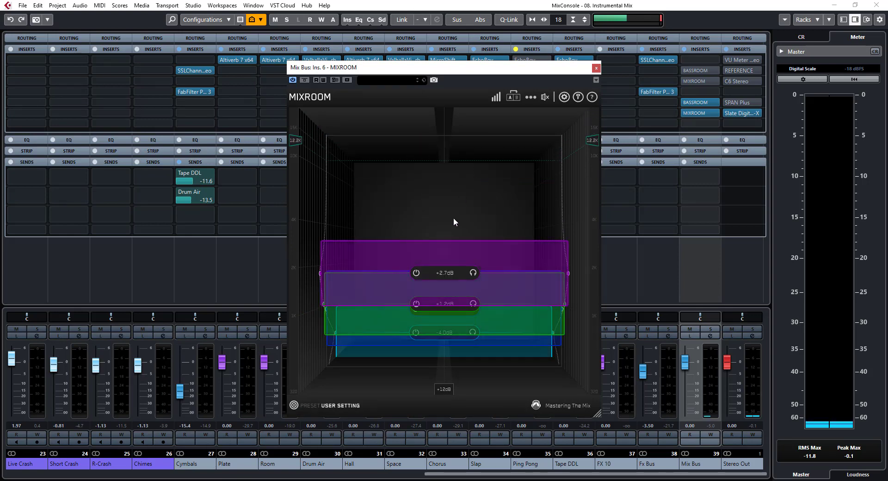
click(481, 274)
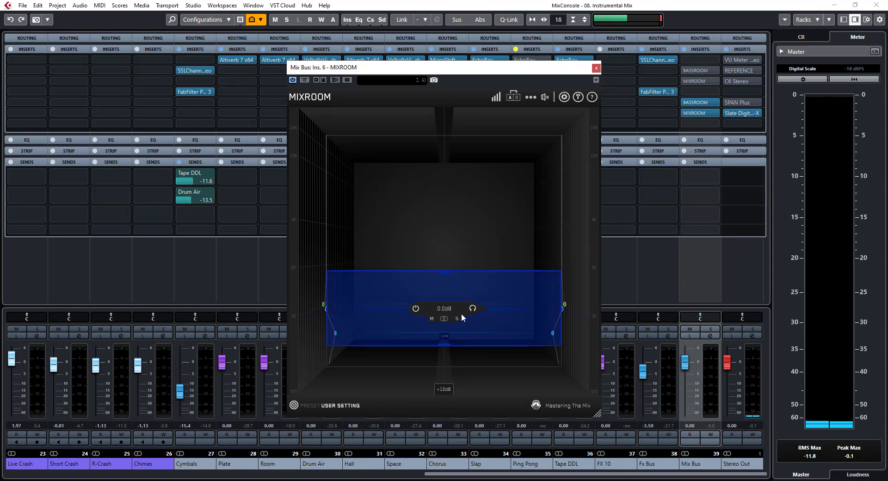
click(482, 309)
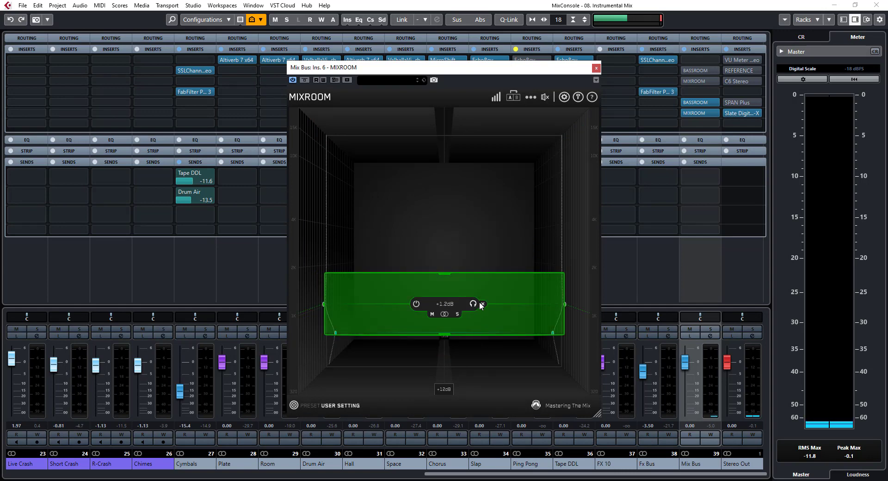
click(483, 304)
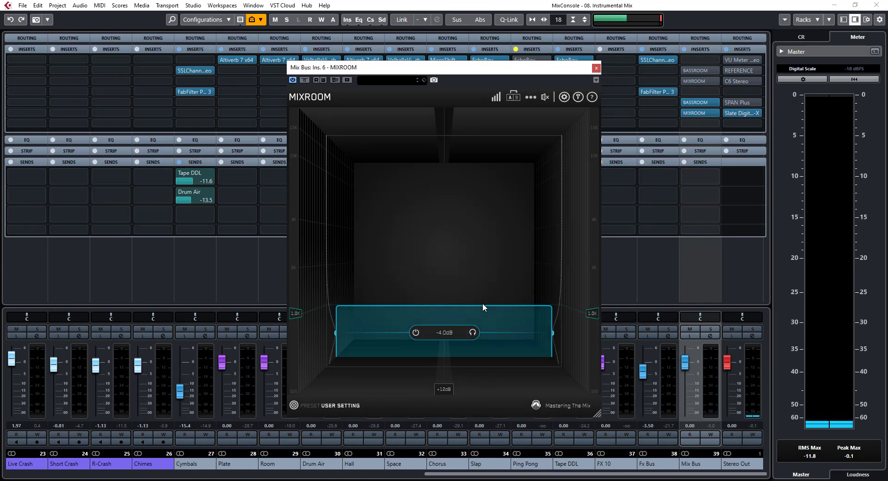
click(483, 332)
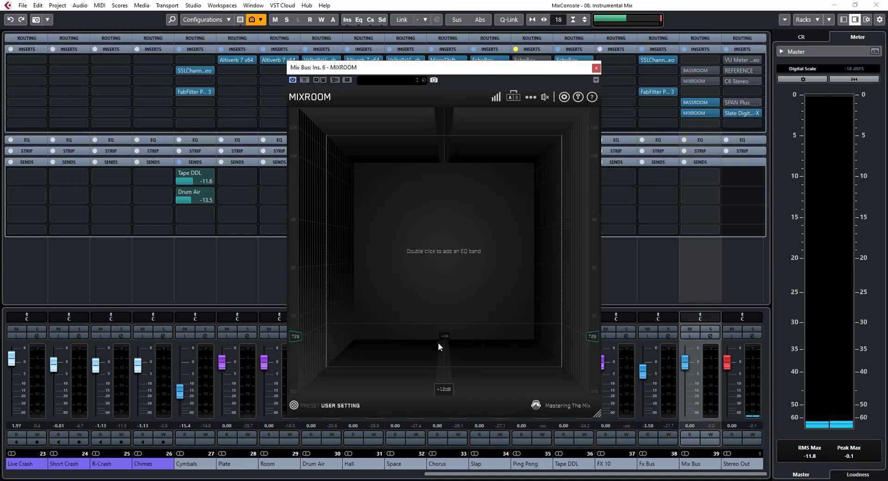
click(596, 69)
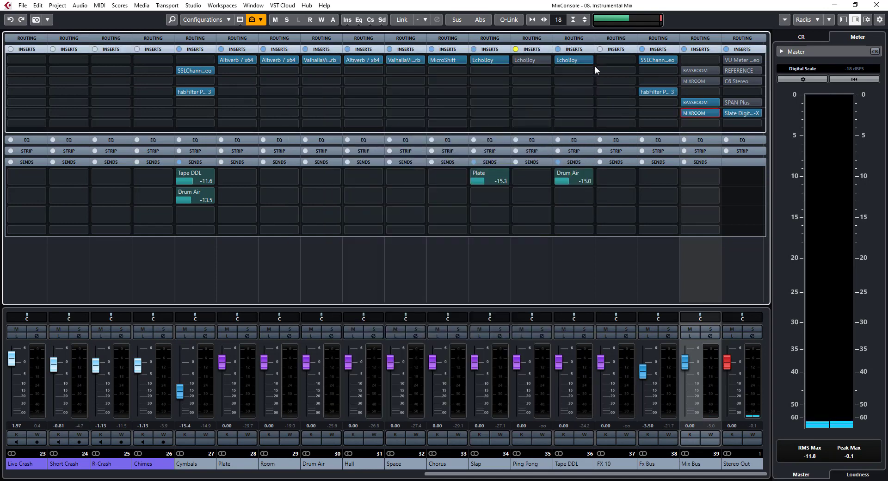
click(684, 114)
Open the BASSROOM copy in Mix Bus slot 5 and browse its genre presets, including the House group
click(694, 102)
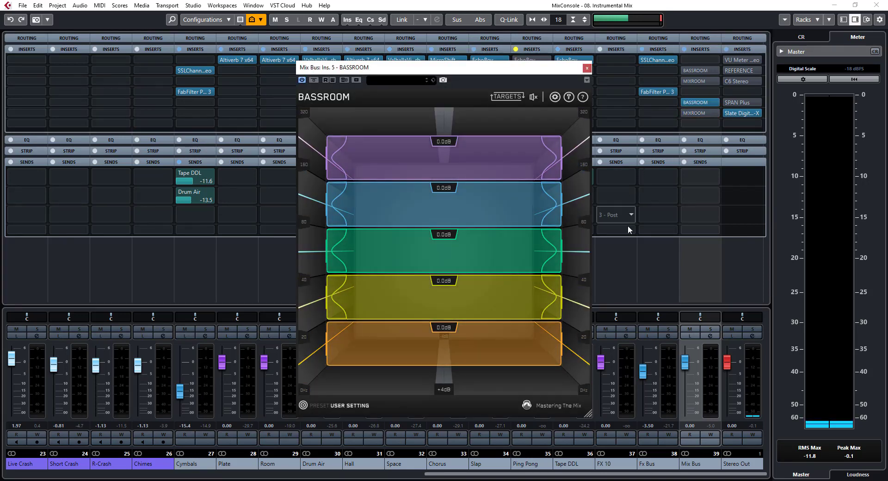
click(320, 404)
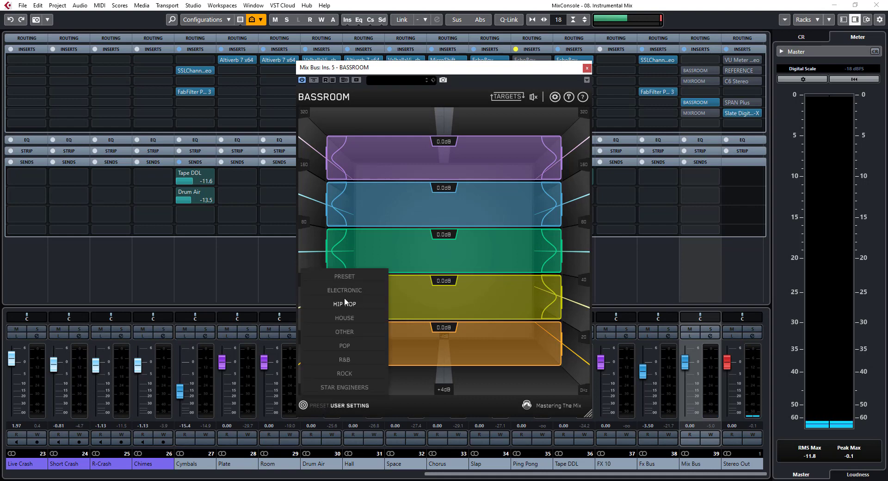
mouse_move(345, 292)
mouse_move(349, 319)
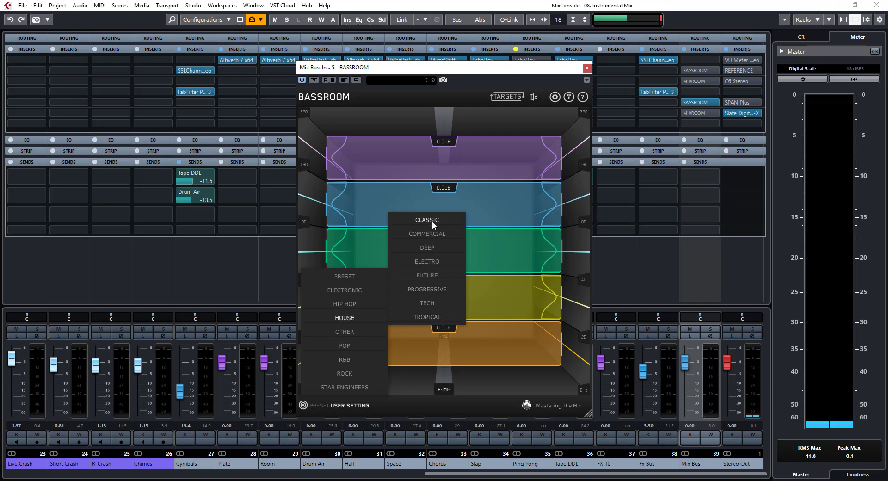
Examine the reference track loaded in BASSROOM's target creation view and close the view
click(301, 408)
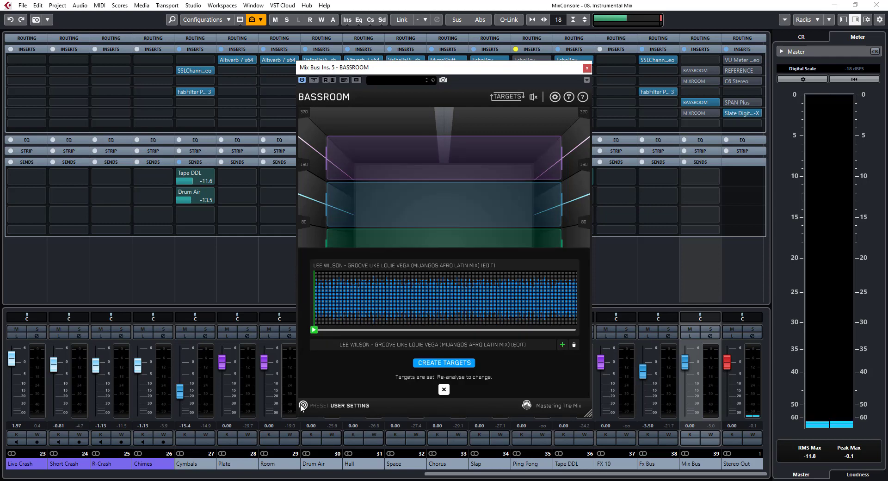
click(302, 406)
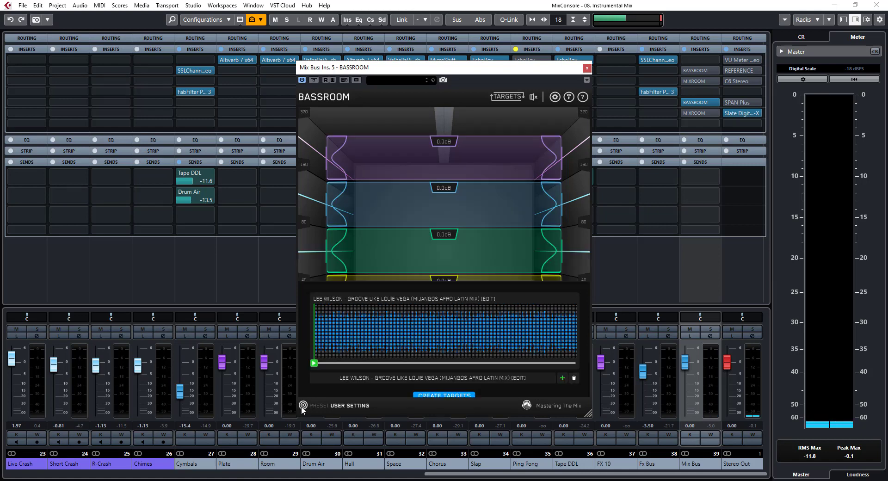
click(303, 407)
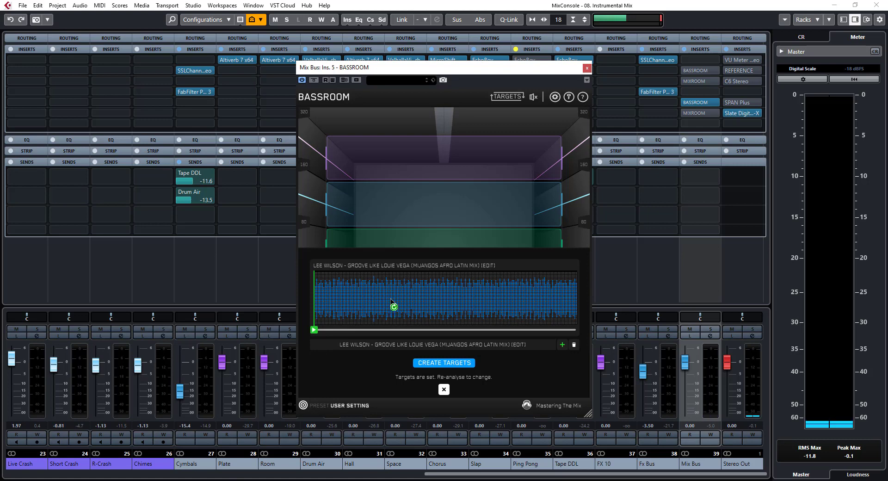
click(399, 111)
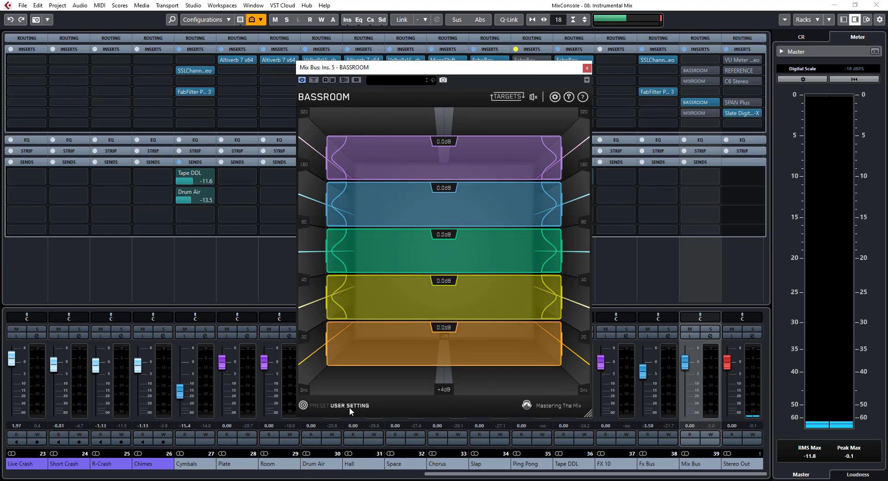
Open the MIXROOM copy in Mix Bus slot 6 to examine its frequency range and close it
click(697, 114)
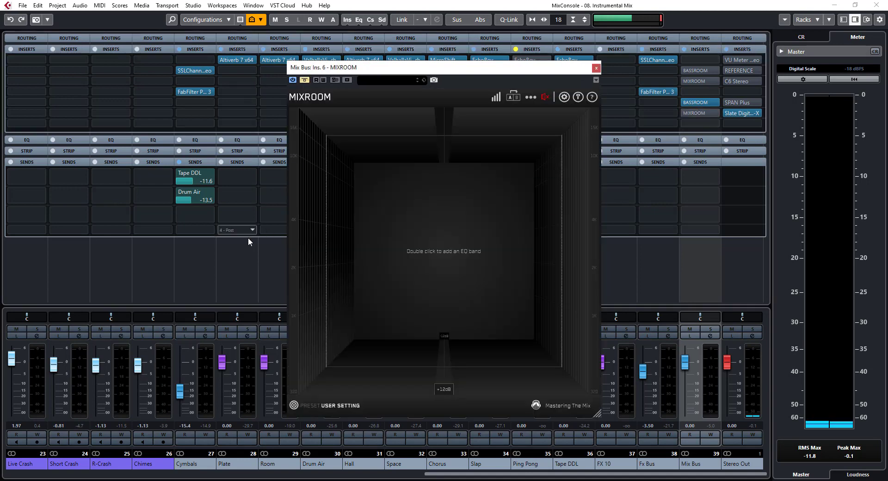
drag(295, 390, 297, 385)
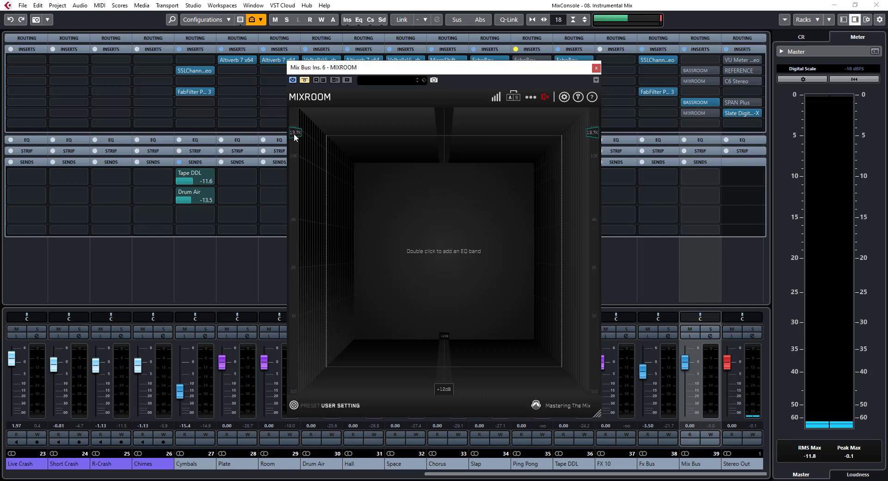
click(596, 68)
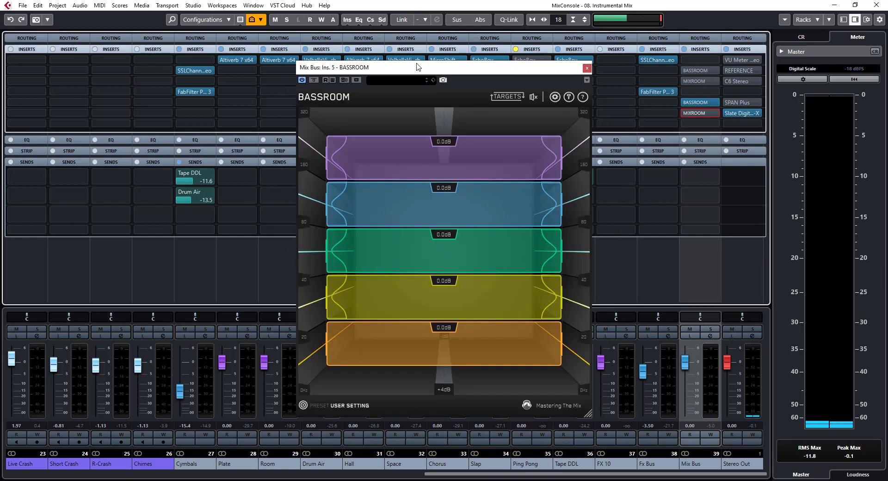
Open BASSROOM's reference-track target view, play the mix, and return to the EQ bands
click(303, 405)
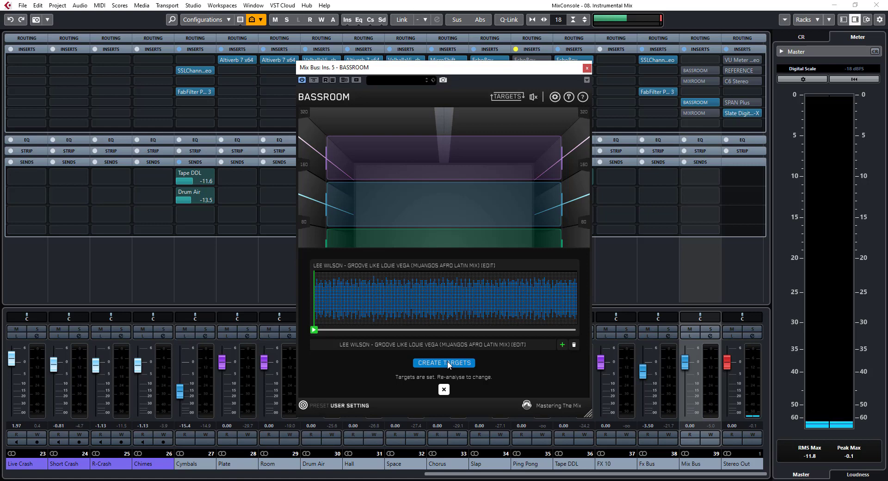
key(space)
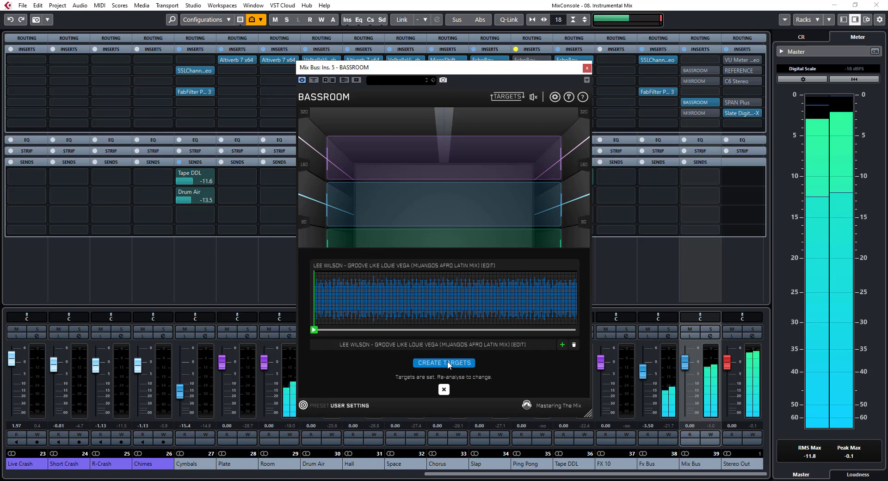
click(443, 389)
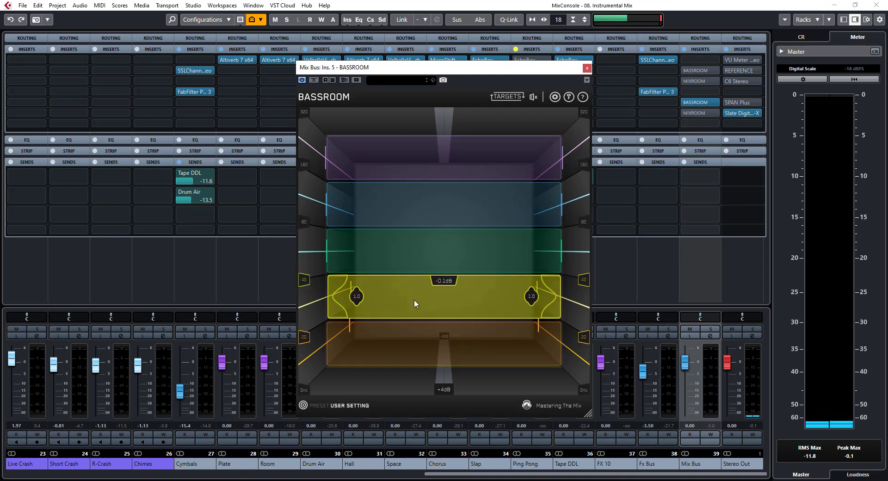
Try adjusting the yellow and orange BASSROOM bands toward their target markers, and reset both to 0.0 dB
drag(414, 298, 412, 335)
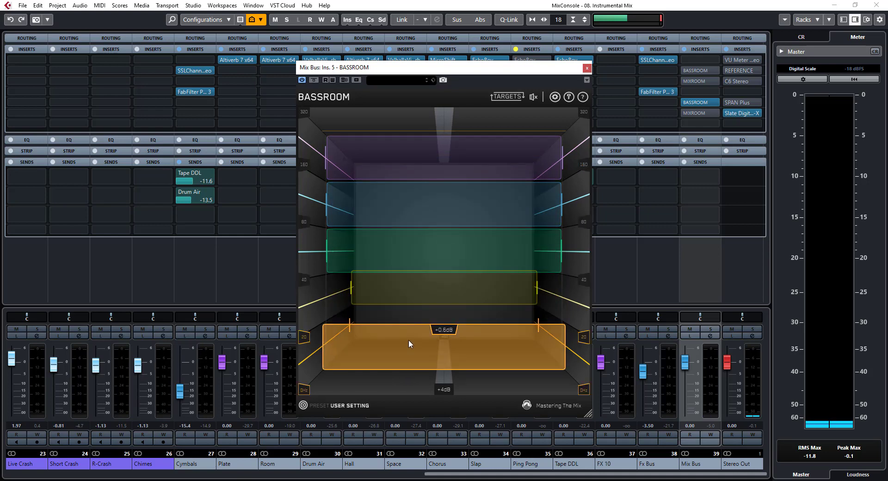
double_click(409, 341)
double_click(417, 295)
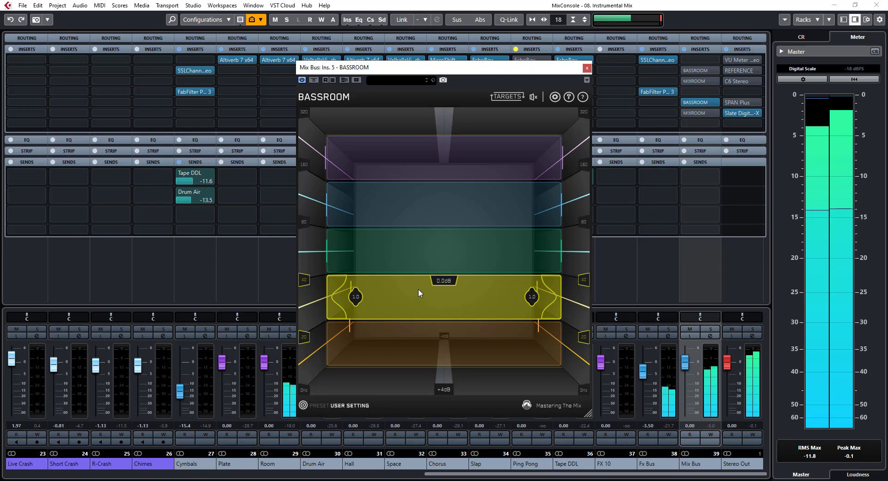
Match BASSROOM's upper bands to their target markers: purple at +0.3 dB, blue at +0.1 dB and green at 0.0 dB
mouse_move(416, 159)
mouse_down()
mouse_move(410, 133)
mouse_move(407, 154)
mouse_up()
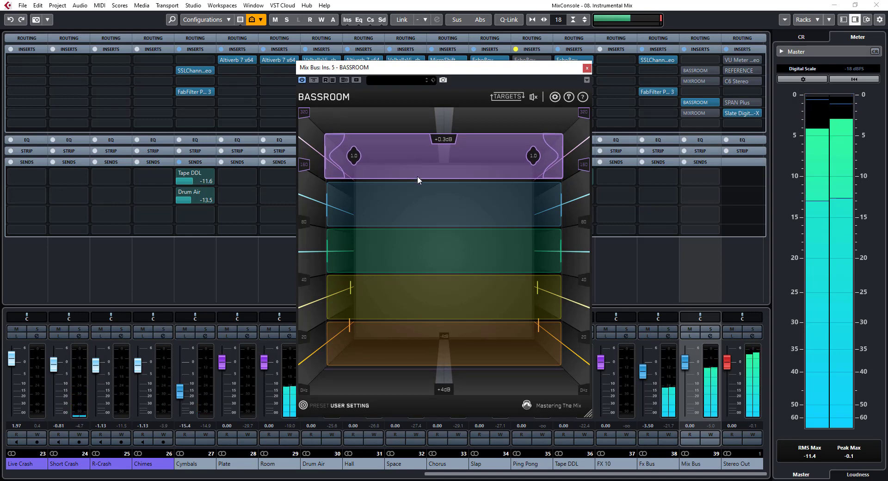
mouse_move(425, 209)
mouse_down()
mouse_move(421, 183)
mouse_move(429, 212)
mouse_up()
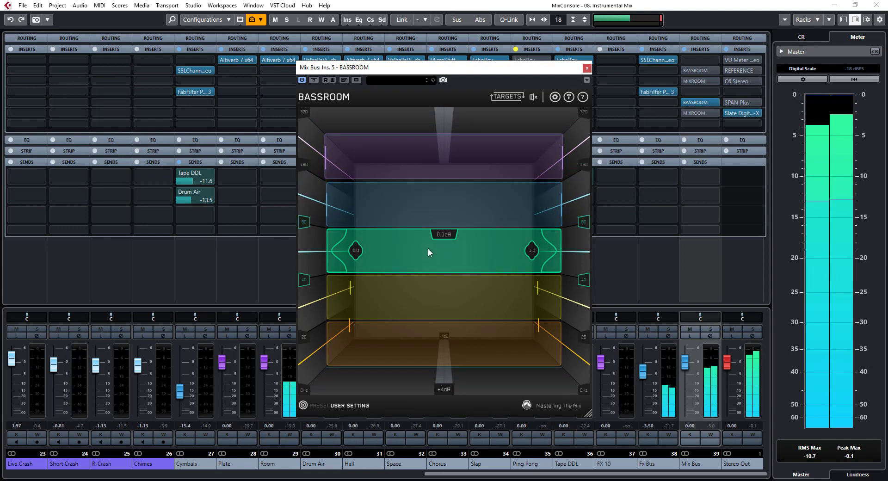
mouse_move(428, 248)
mouse_down()
mouse_move(427, 238)
mouse_move(423, 247)
mouse_up()
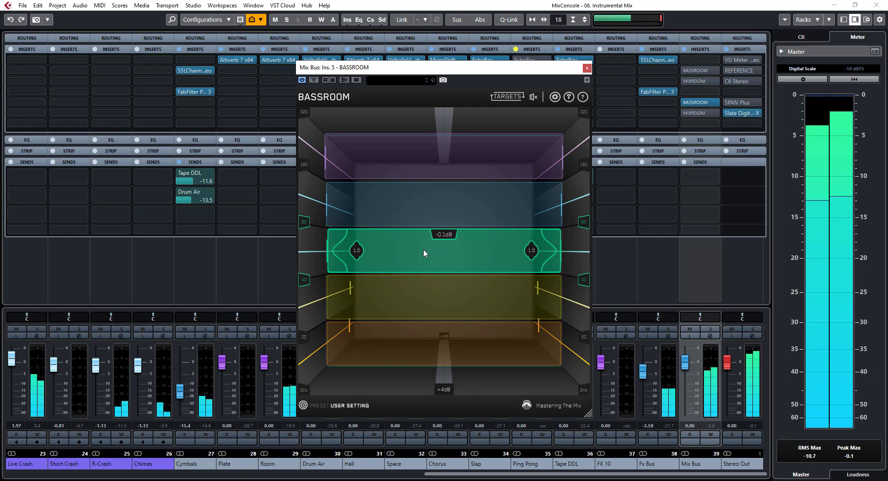
Try lowering the yellow band to -3.3 dB and the orange band to its target marker, and reset both to 0.0 dB
click(429, 300)
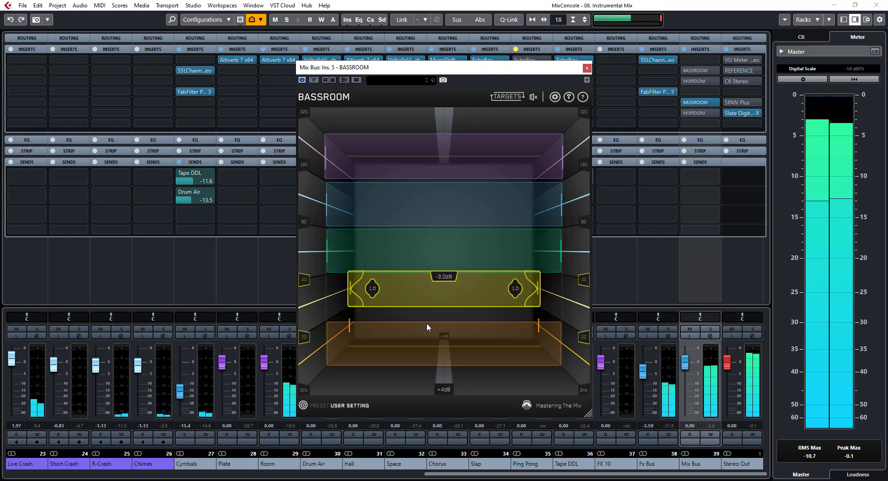
click(417, 346)
drag(417, 346, 407, 362)
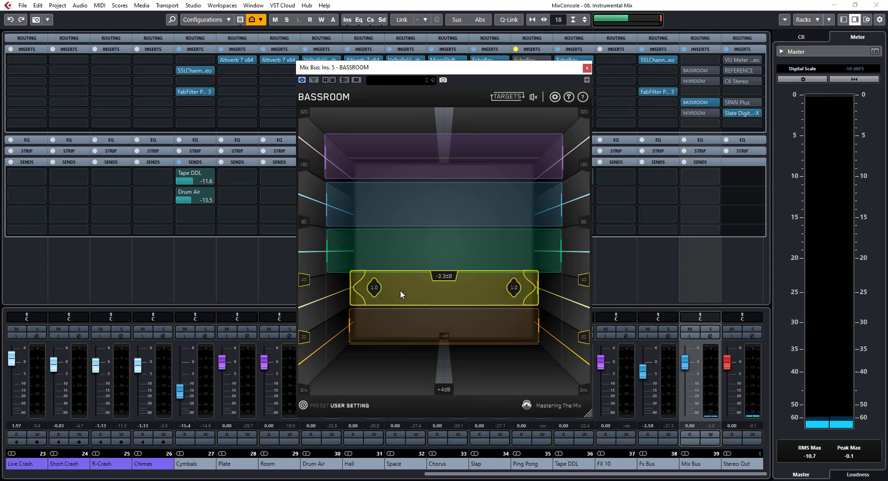
double_click(409, 291)
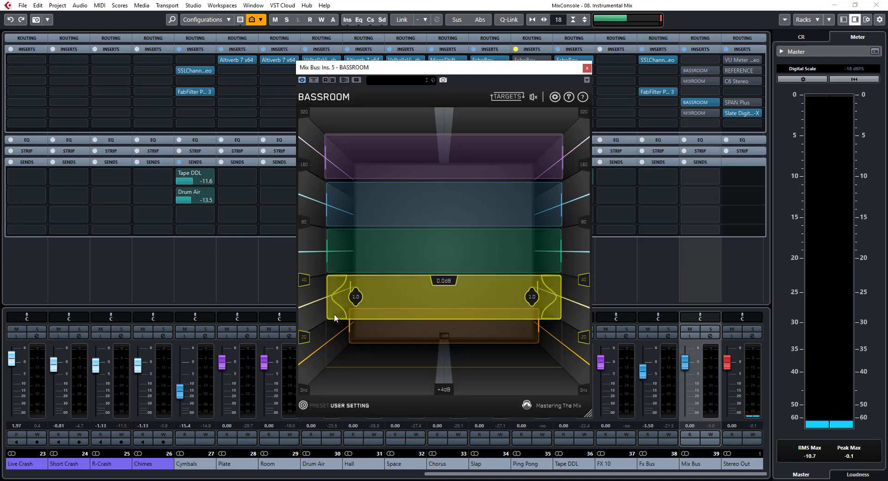
double_click(386, 337)
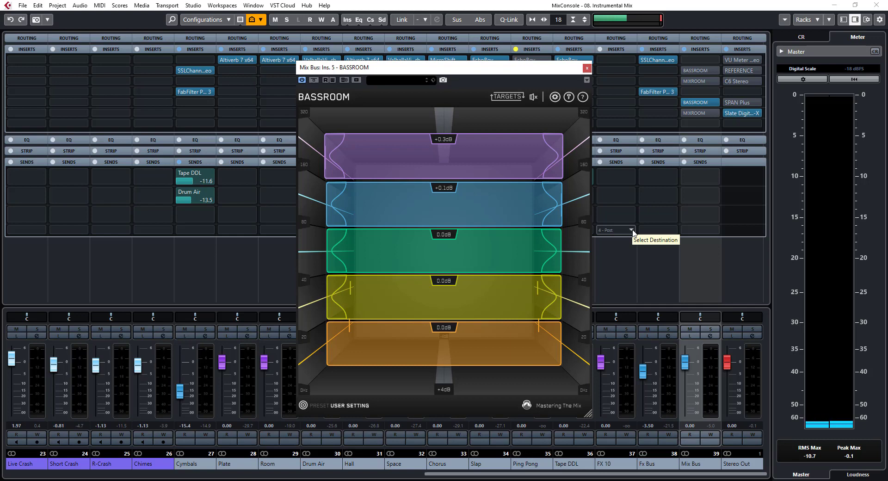
Play the mix and compare the sound with BASSROOM bypassed and active, leaving it active
key(space)
mouse_move(533, 102)
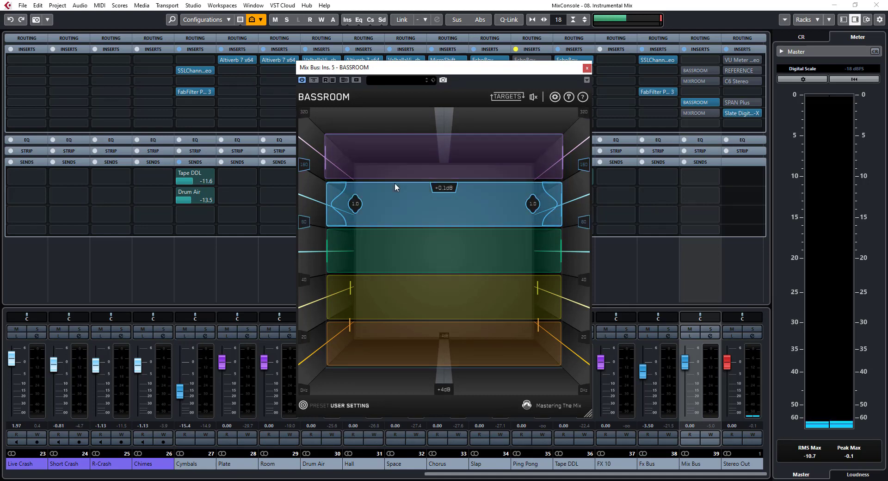
key(space)
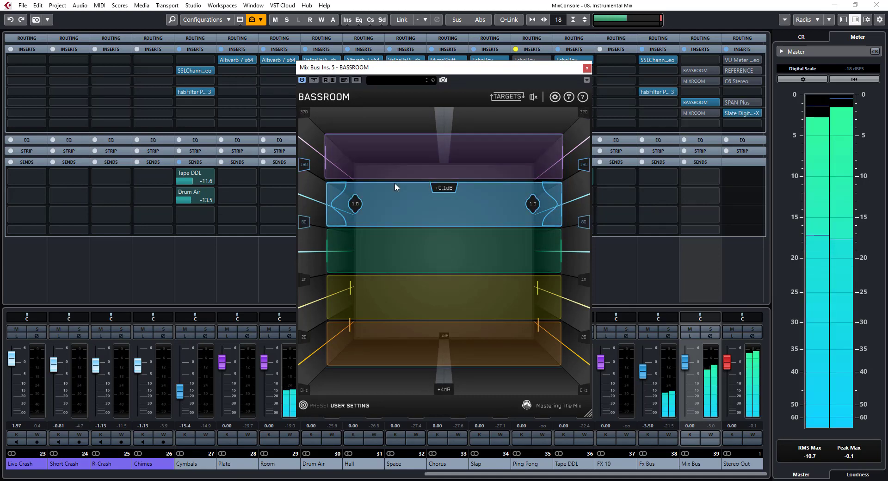
click(314, 80)
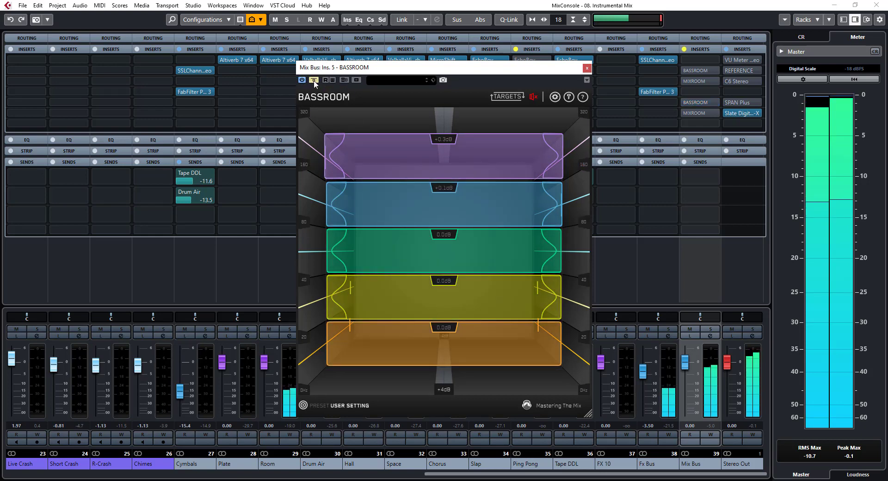
click(314, 80)
click(315, 80)
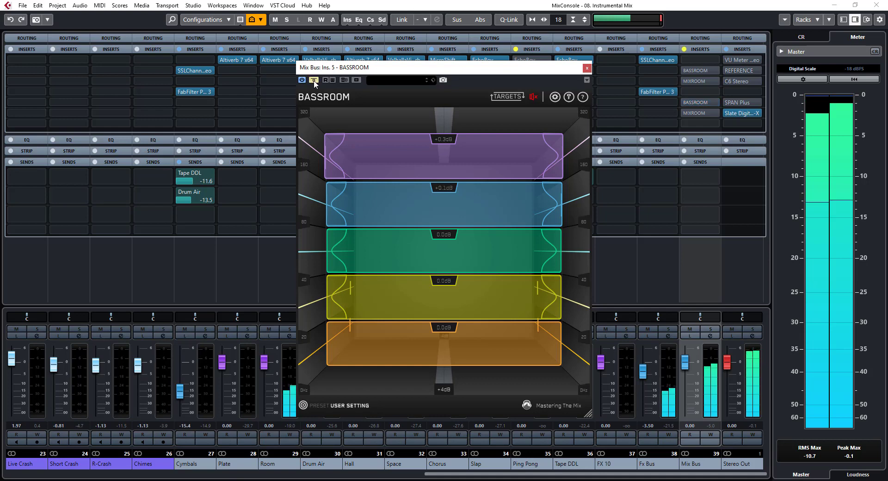
click(314, 80)
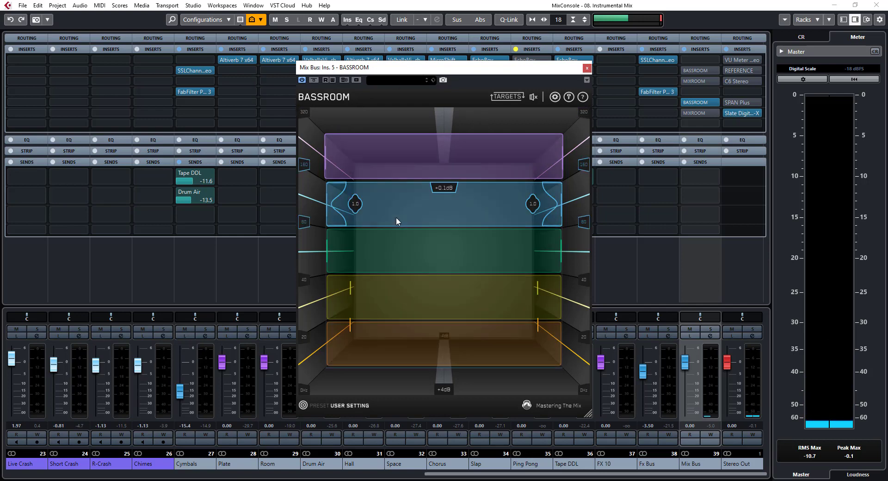
Load BASSROOM's House Deep target preset and play the mix against it
click(315, 406)
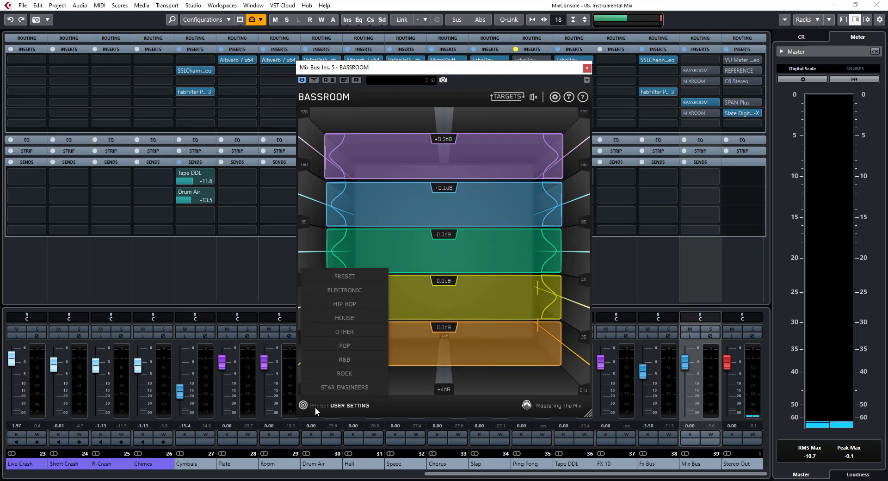
mouse_move(343, 317)
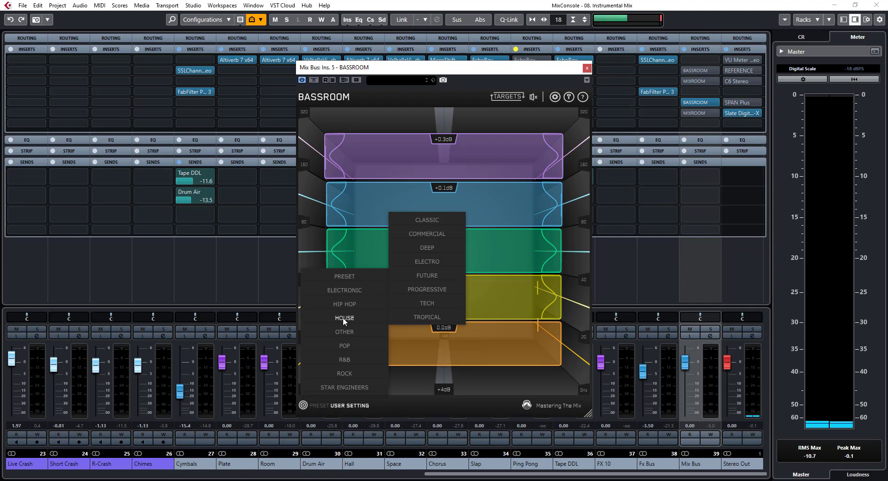
click(435, 247)
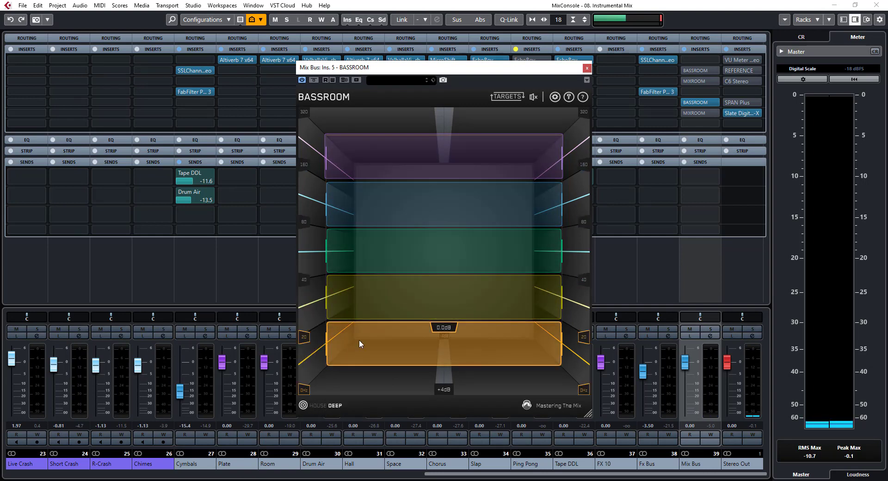
key(space)
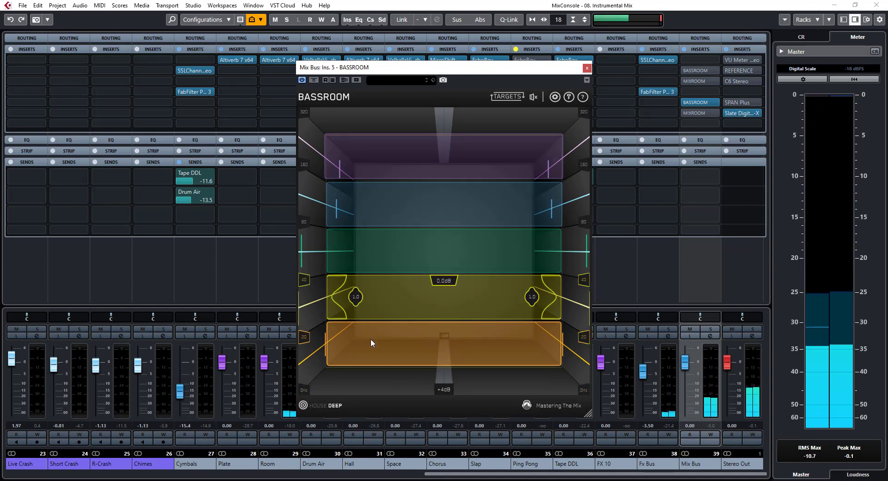
Match the bands to the House Deep targets: purple -1.7 dB, blue -1.4 dB, green +3.8 dB, yellow +4.0 dB and orange +0.2 dB
drag(393, 292, 382, 310)
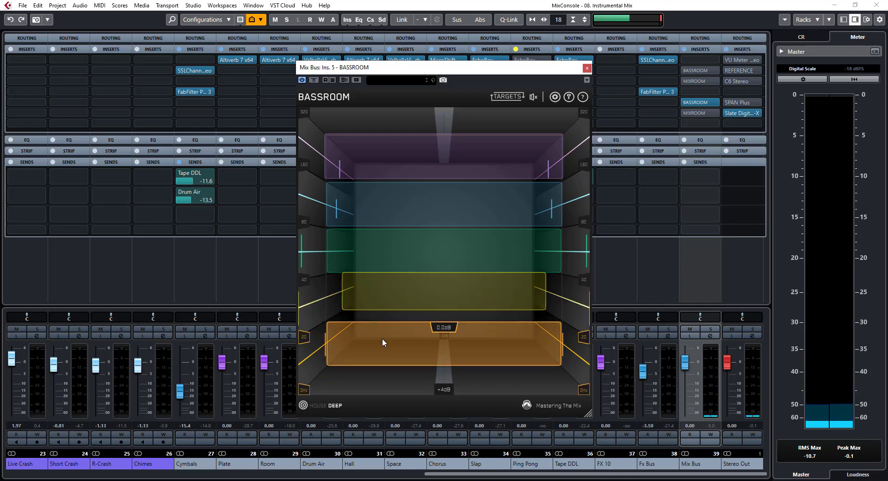
double_click(389, 288)
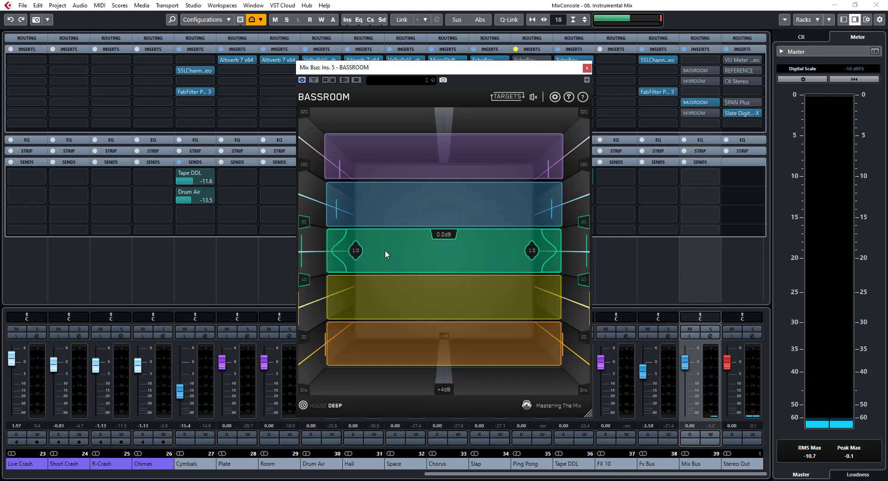
drag(398, 249, 401, 221)
drag(403, 186, 401, 179)
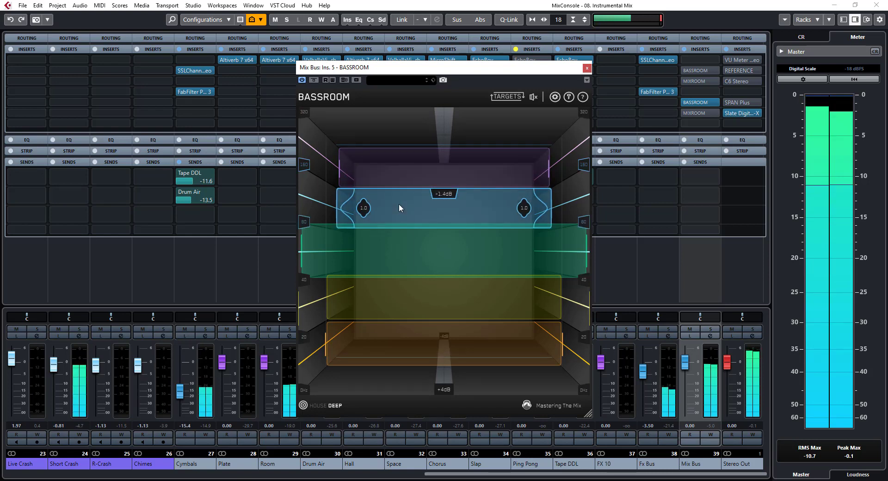
click(400, 254)
click(413, 295)
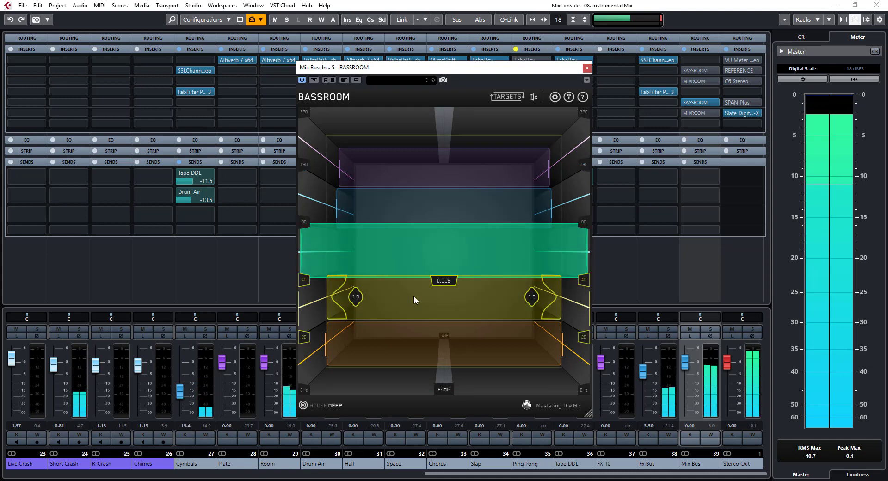
click(422, 351)
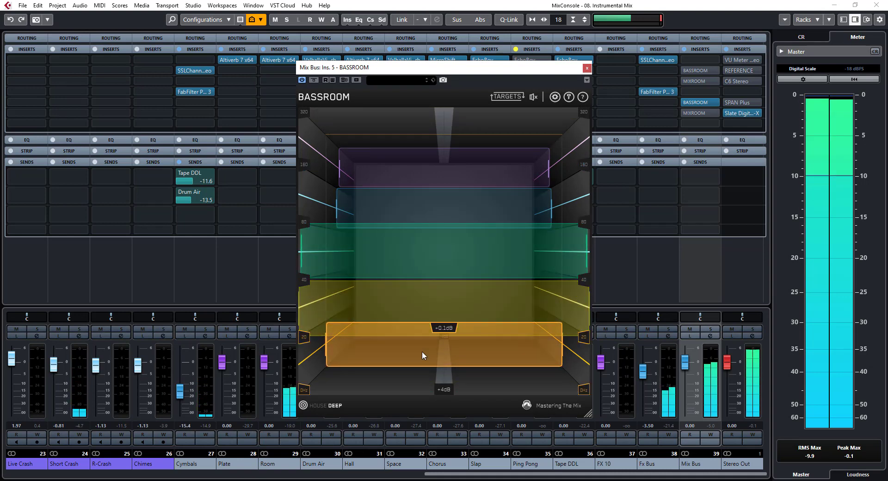
drag(421, 350, 423, 351)
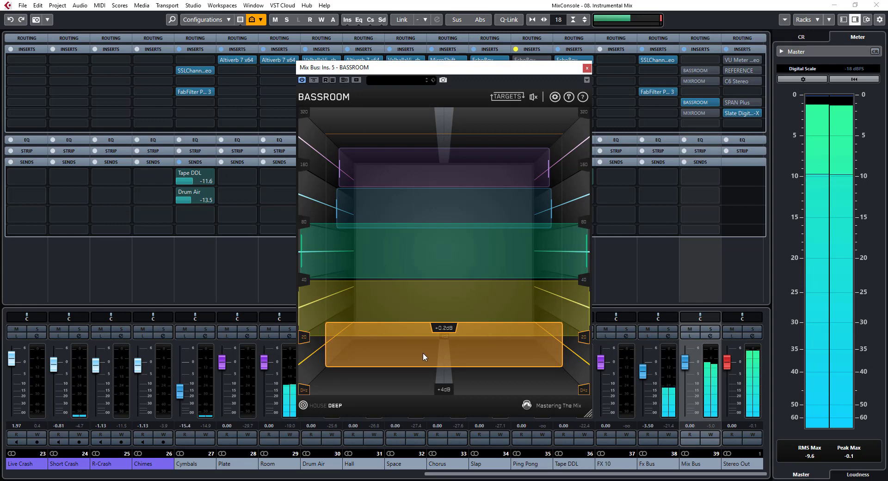
Set BASSROOM's output gain to -1.5 dB and compare the mix with the plugin bypassed and active
mouse_move(531, 99)
drag(522, 115, 519, 118)
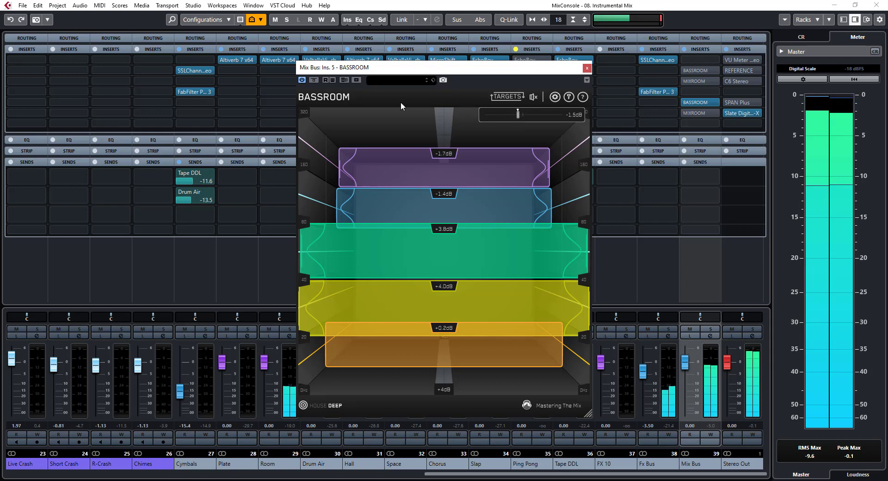
click(314, 80)
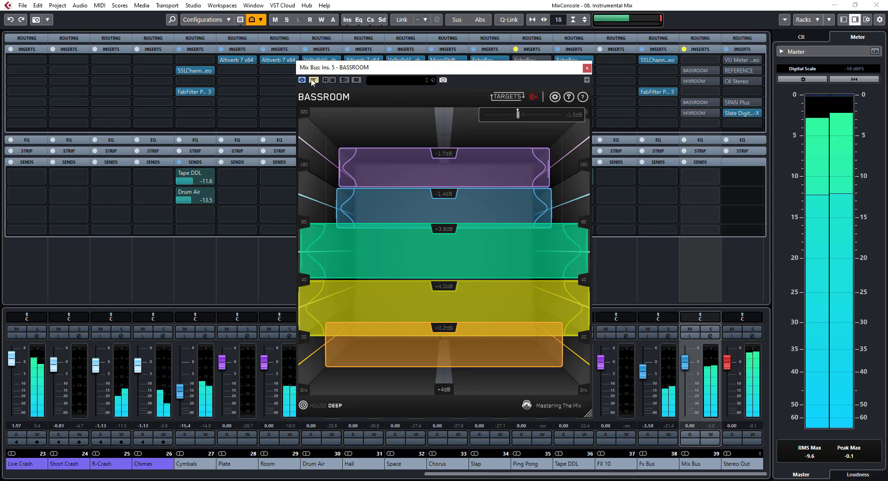
click(313, 80)
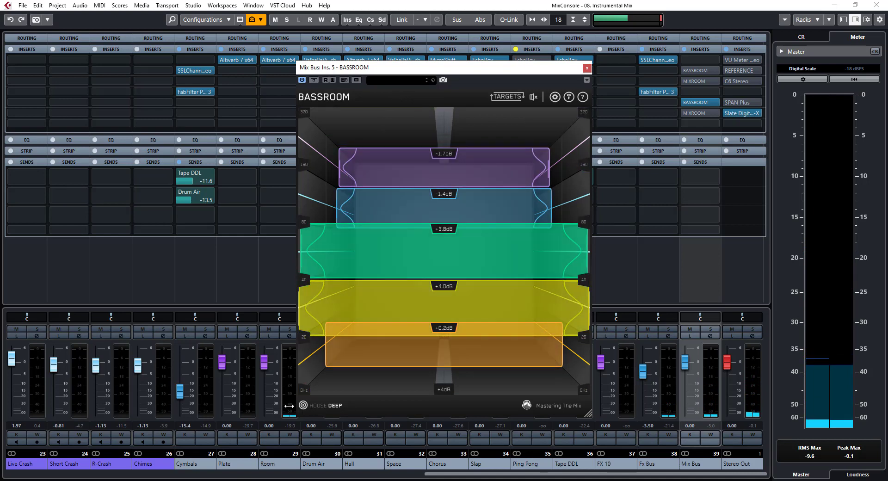
Examine the reference track's target creation view and the House preset choices, and close the list without changing the preset
click(303, 405)
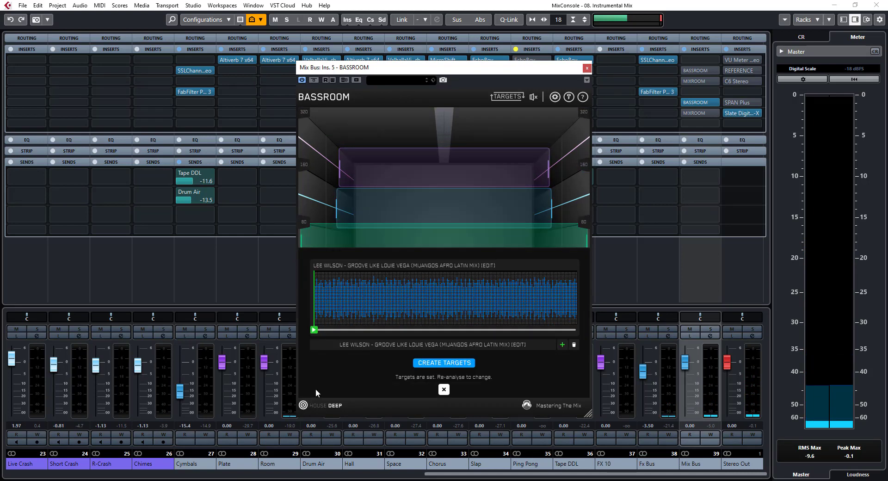
click(434, 363)
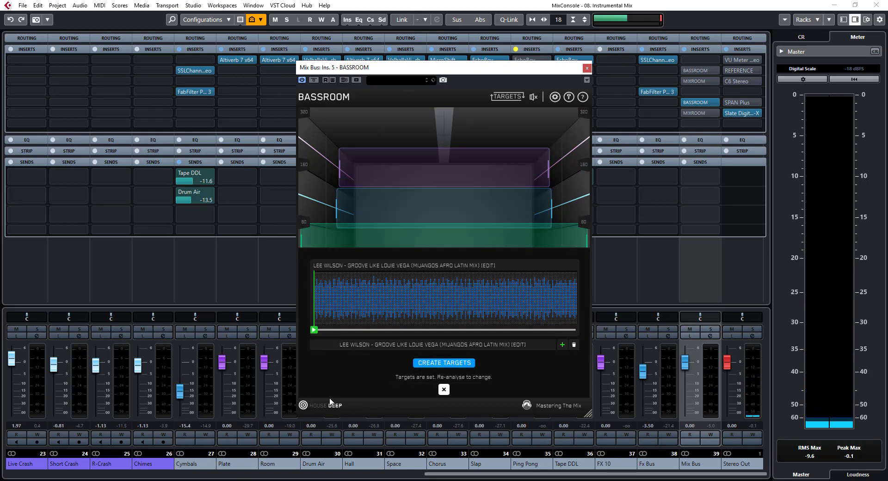
click(317, 406)
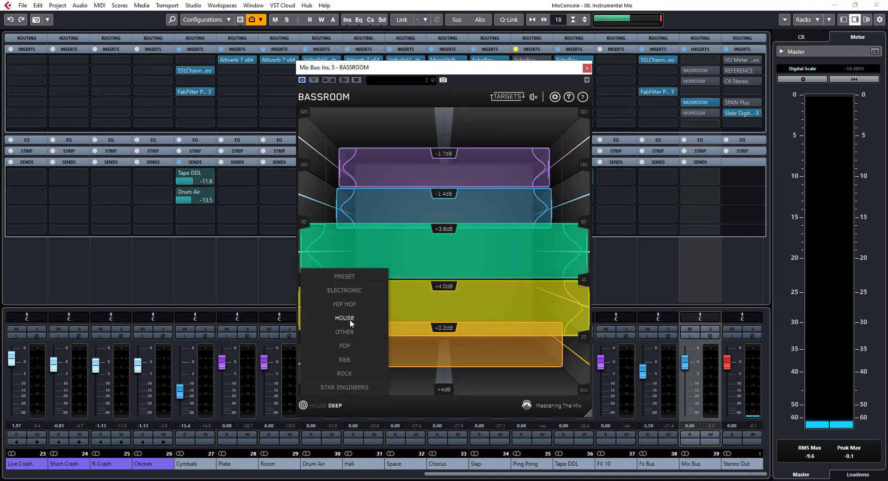
mouse_move(350, 319)
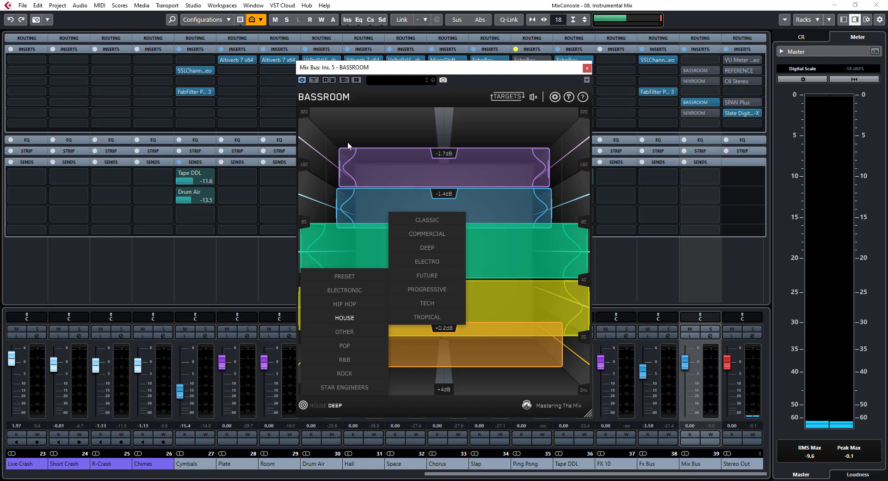
click(370, 127)
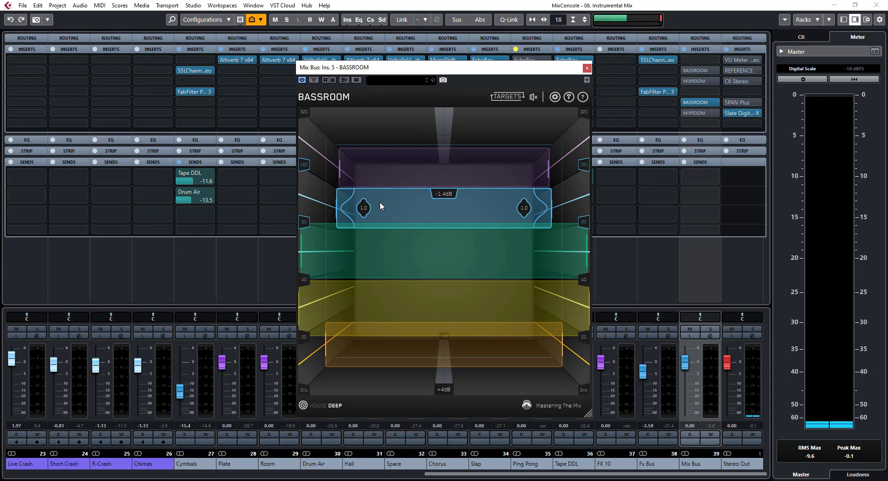
Play the mix and recreate BASSROOM's targets from the loaded reference track
key(space)
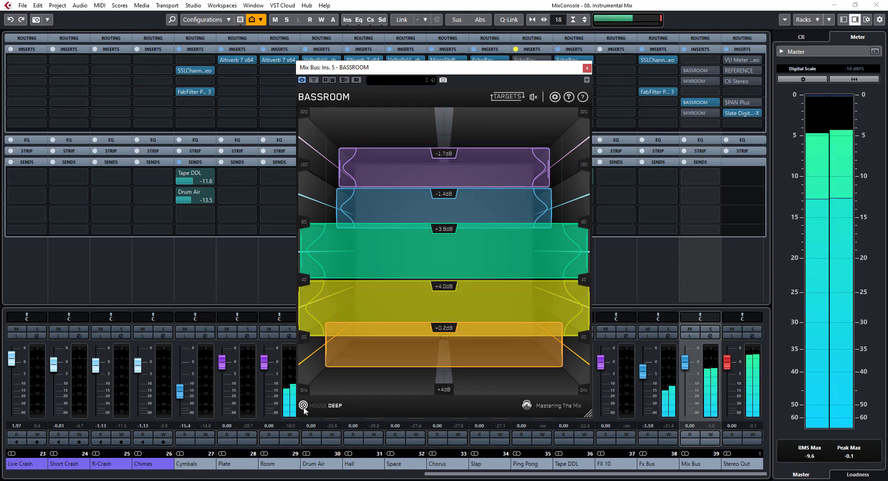
click(304, 407)
click(426, 361)
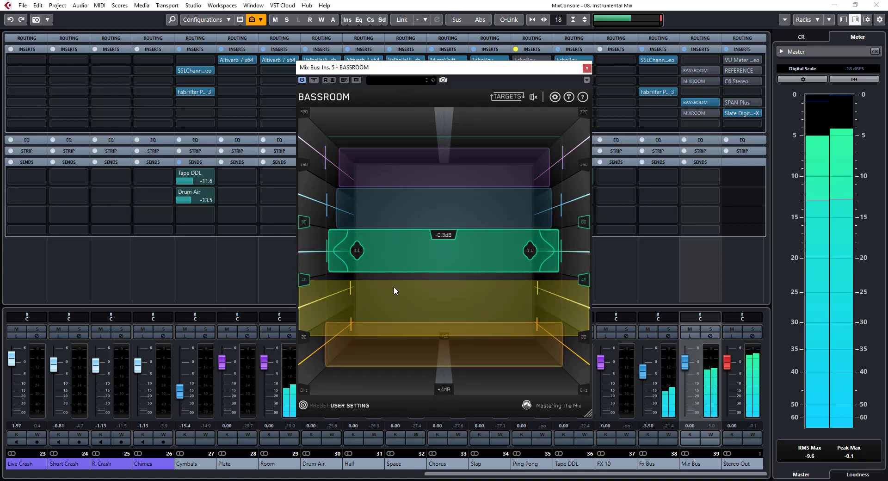
Match the bands to the reference targets with purple at +0.3 dB and blue, green, yellow and orange at 0.0 dB
drag(391, 285, 401, 304)
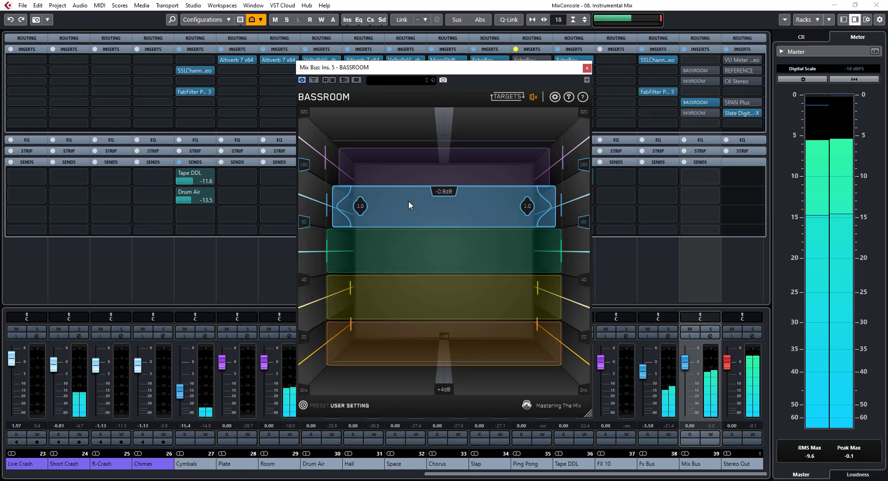
drag(409, 201, 402, 195)
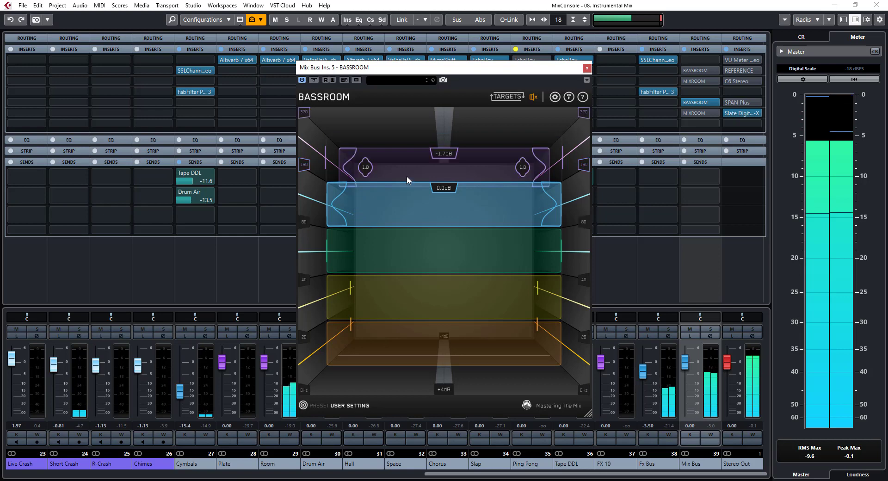
scroll(409, 147, up, 3)
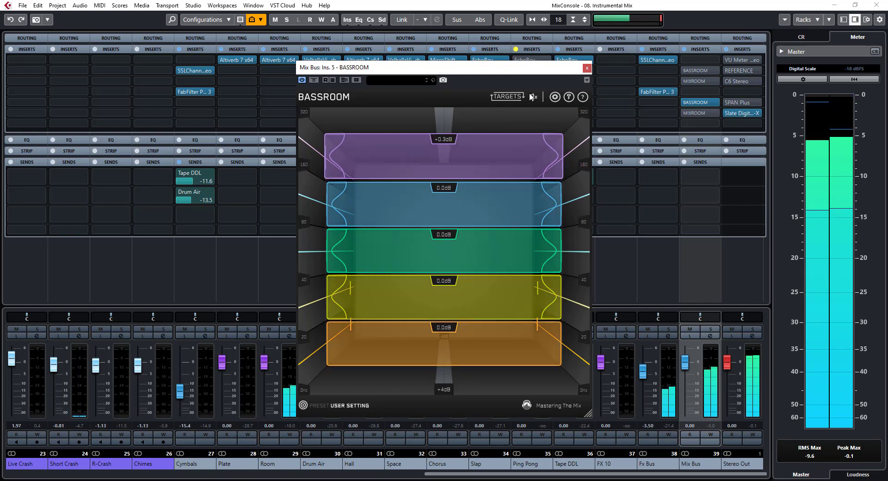
Fine-tune BASSROOM's output gain while the mix plays, and close the plugin window
mouse_move(534, 98)
drag(521, 115, 523, 115)
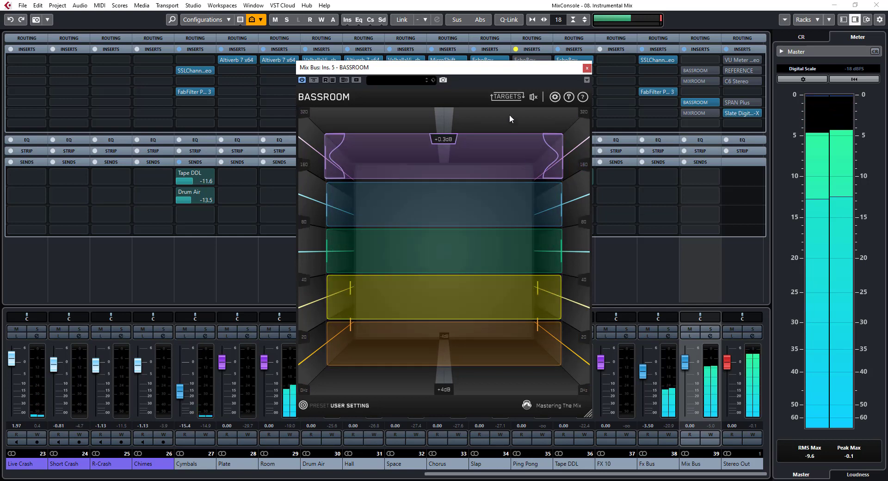
mouse_move(534, 97)
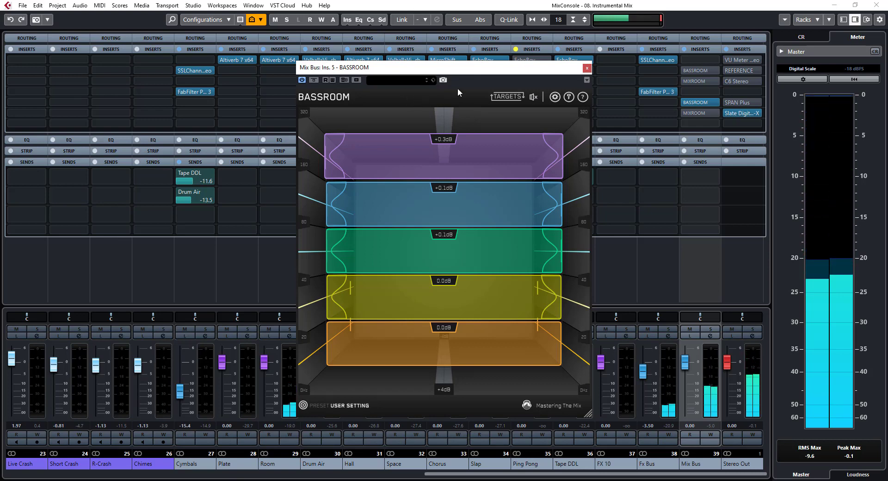
click(586, 68)
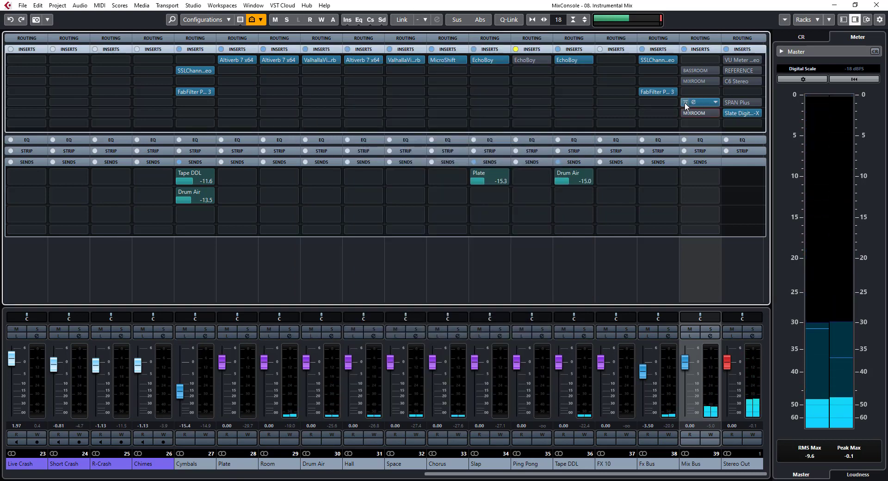
Switch the Mix Bus to the second-insert BASSROOM, removing the fifth-insert one, with the sixth-insert MIXROOM opened
click(686, 103)
click(693, 112)
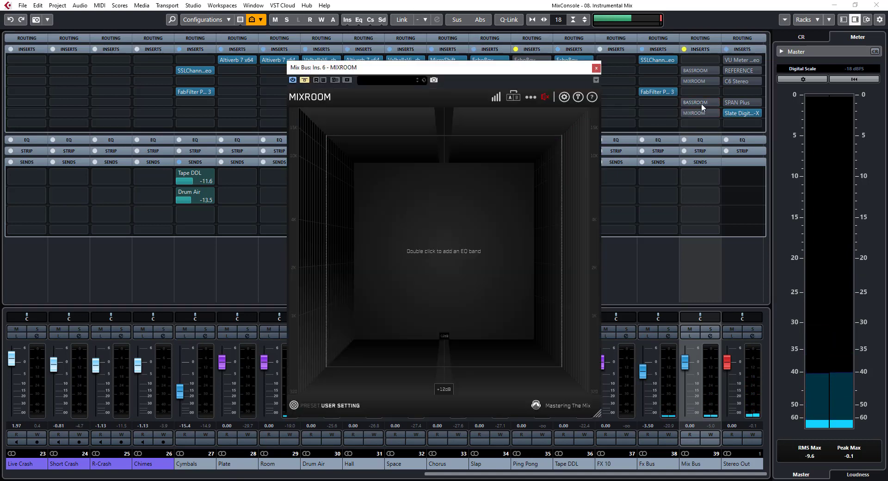
click(685, 71)
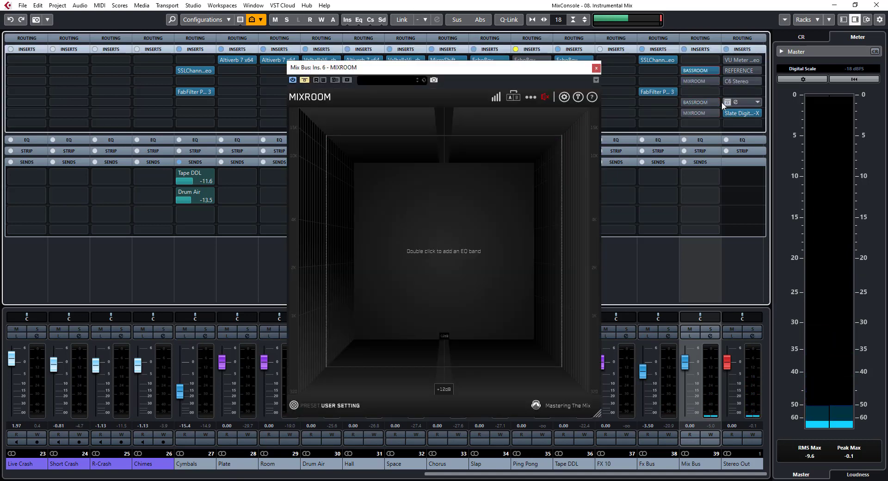
click(715, 102)
click(711, 121)
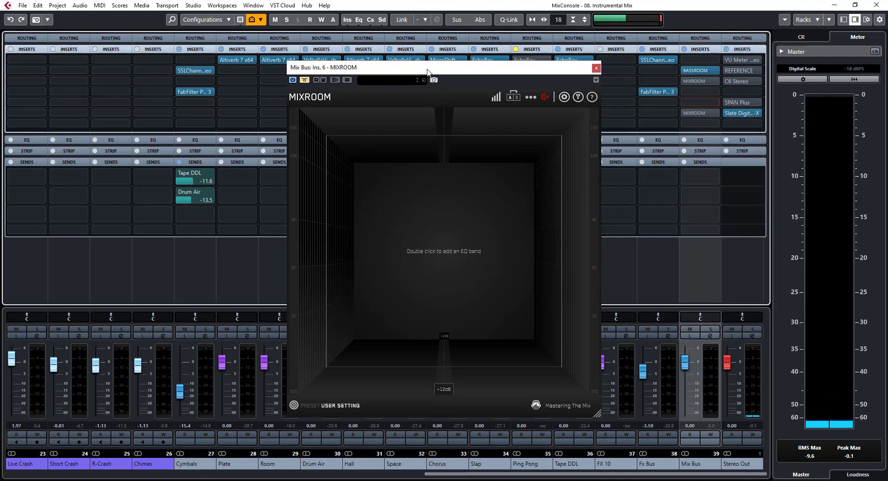
Create MIXROOM's targets from the loaded Lee Wilson reference track while the mix plays
drag(427, 71, 409, 71)
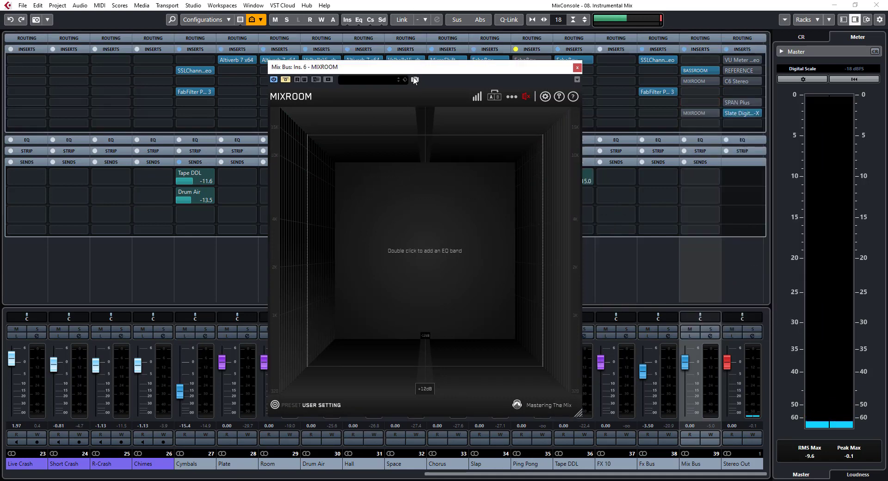
click(289, 407)
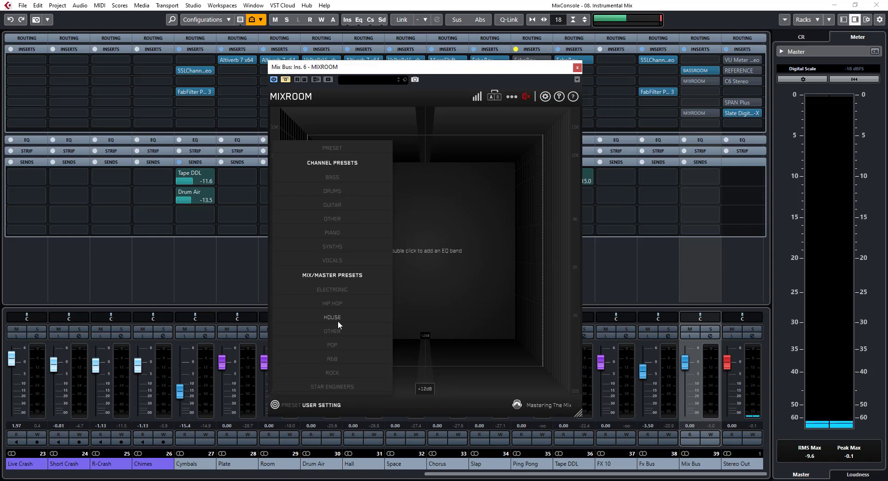
click(275, 406)
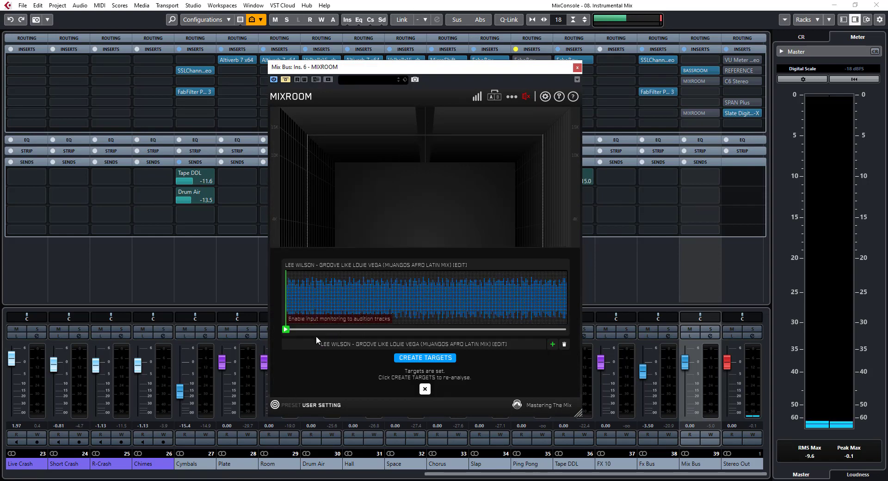
click(424, 357)
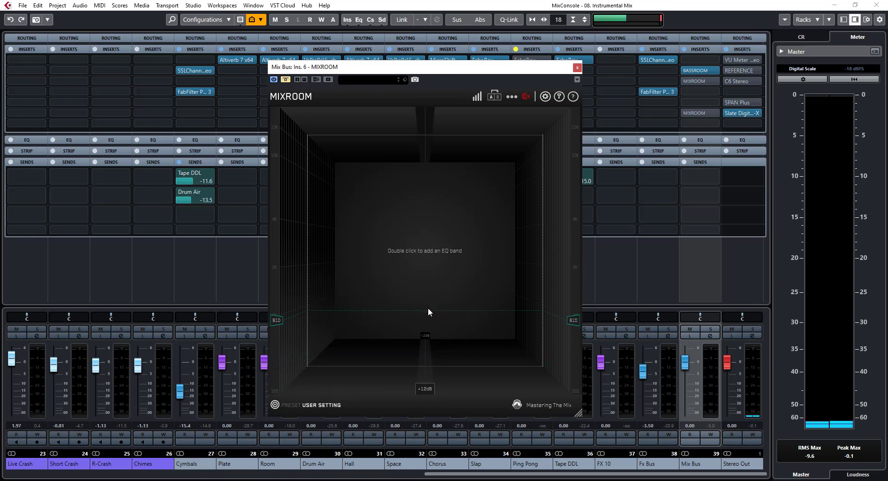
key(space)
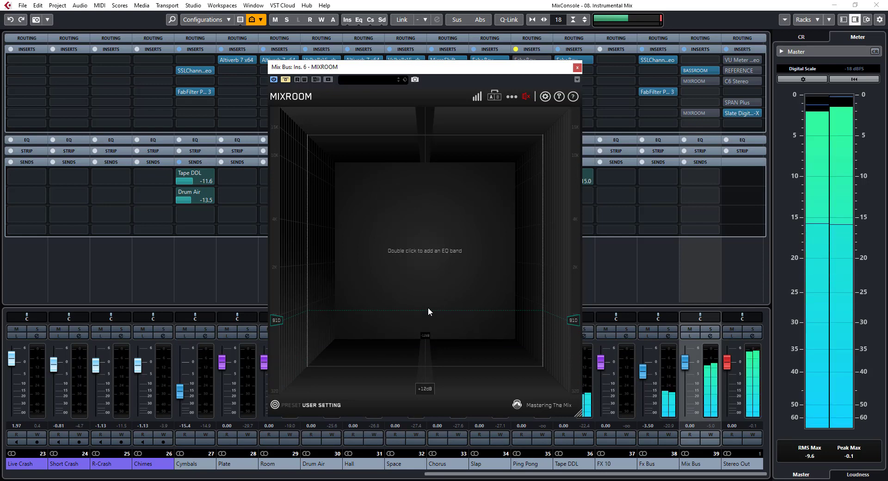
click(274, 405)
click(427, 359)
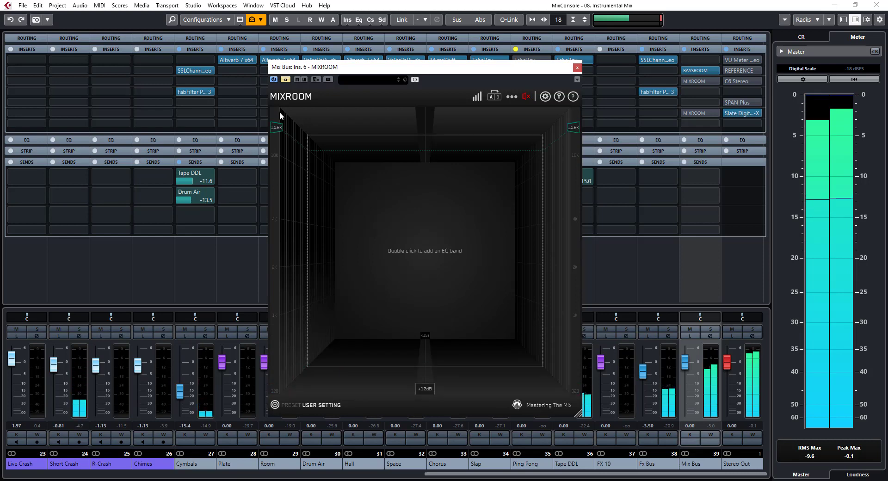
Take MIXROOM out of bypass and add a teal high-frequency band boosted to +2.6 dB with an adjusted bandwidth
click(285, 79)
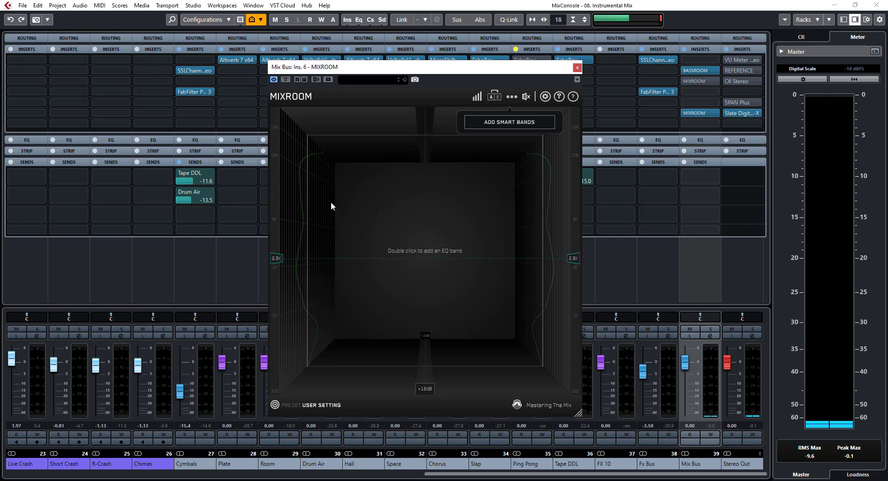
double_click(396, 176)
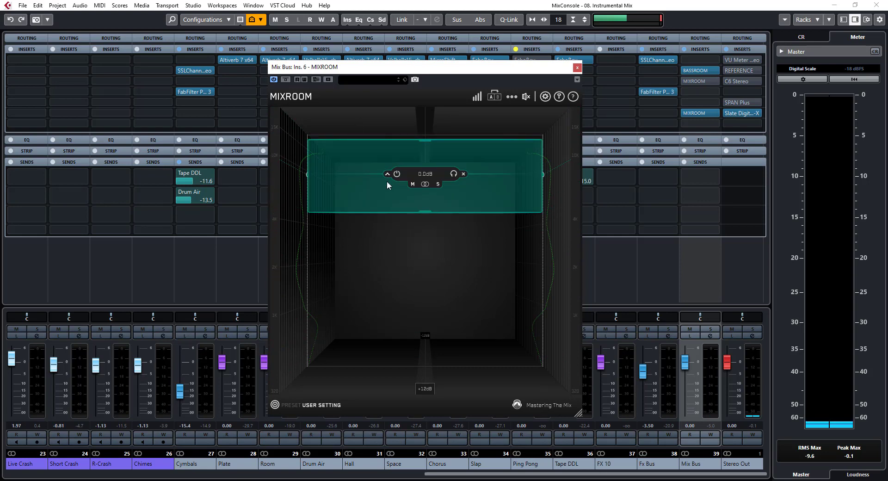
drag(355, 190, 378, 262)
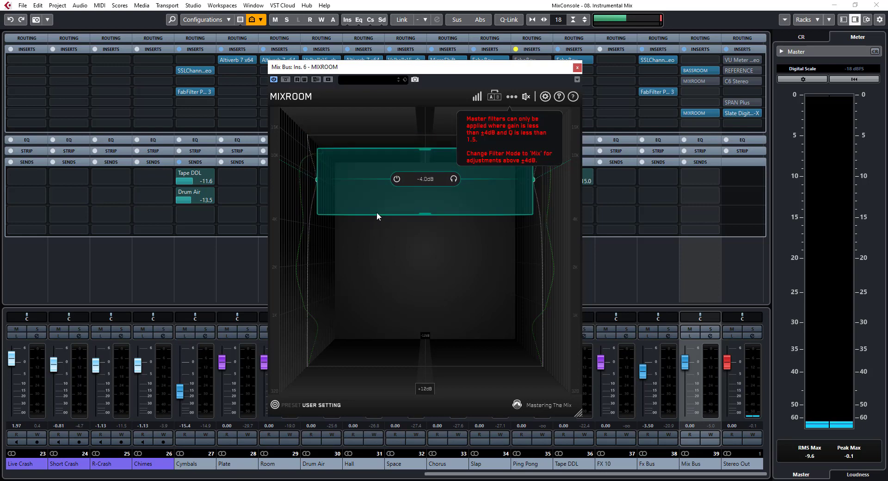
double_click(365, 193)
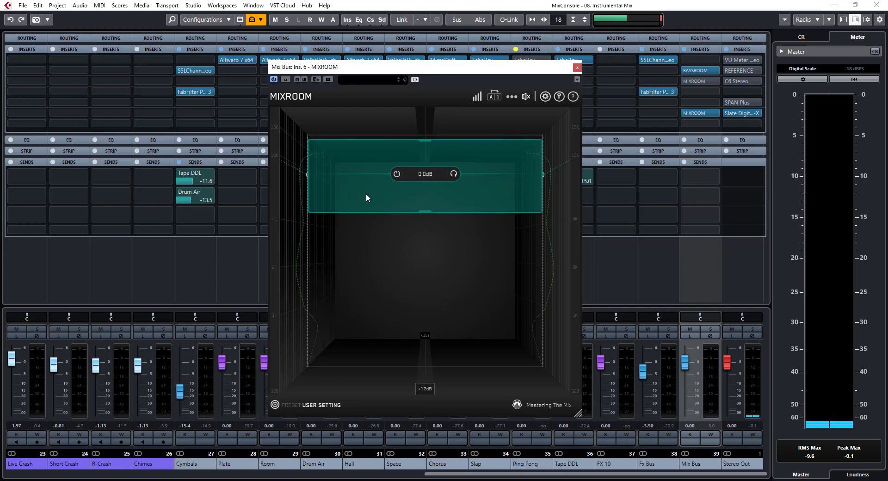
key(space)
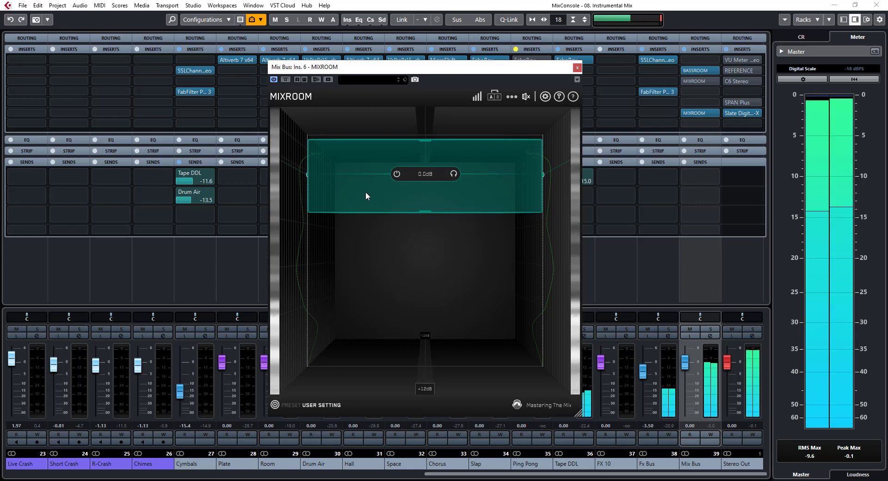
drag(365, 192, 359, 178)
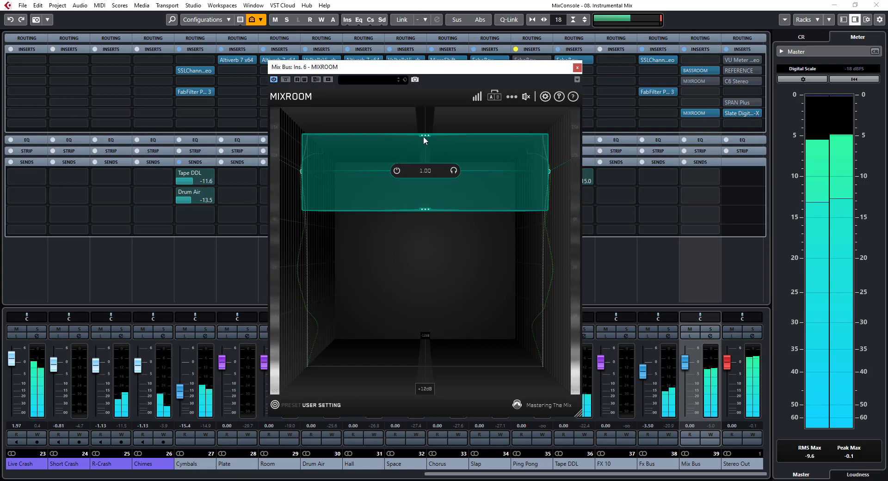
drag(424, 134, 417, 178)
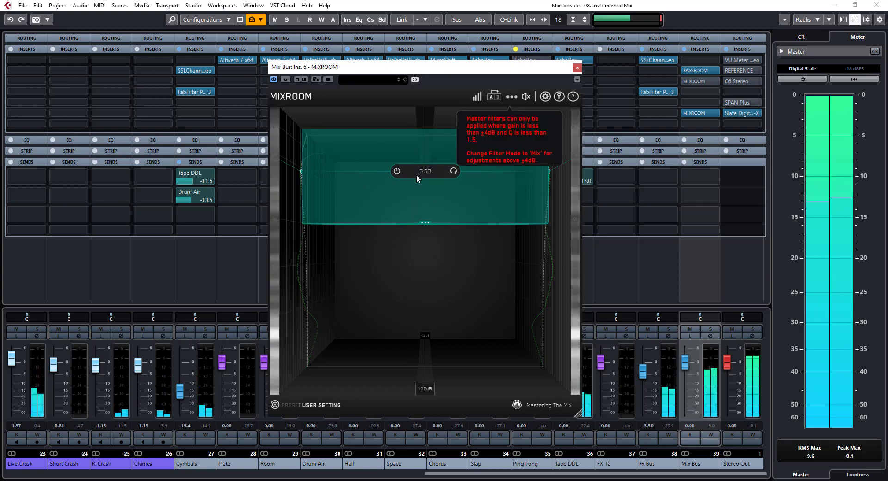
drag(425, 222, 426, 197)
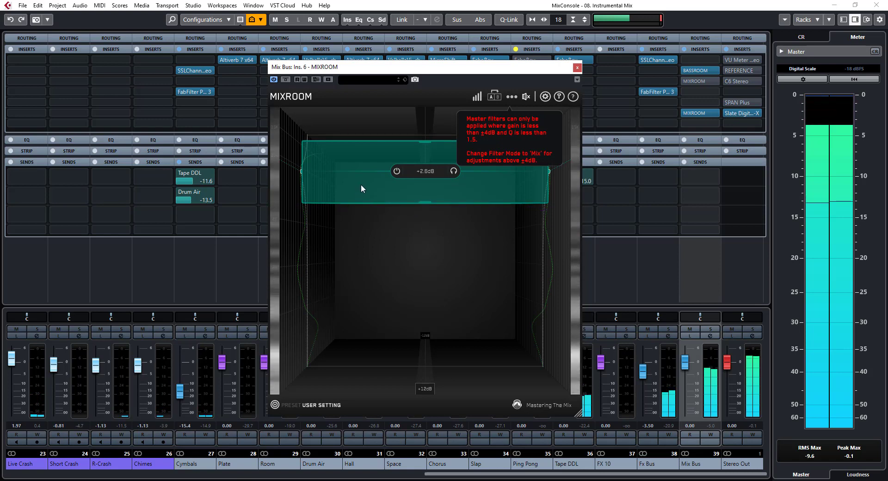
Add a purple top-end band cut to -4.0 dB and retune the teal band to 8450 Hz at +3.3 dB
double_click(363, 135)
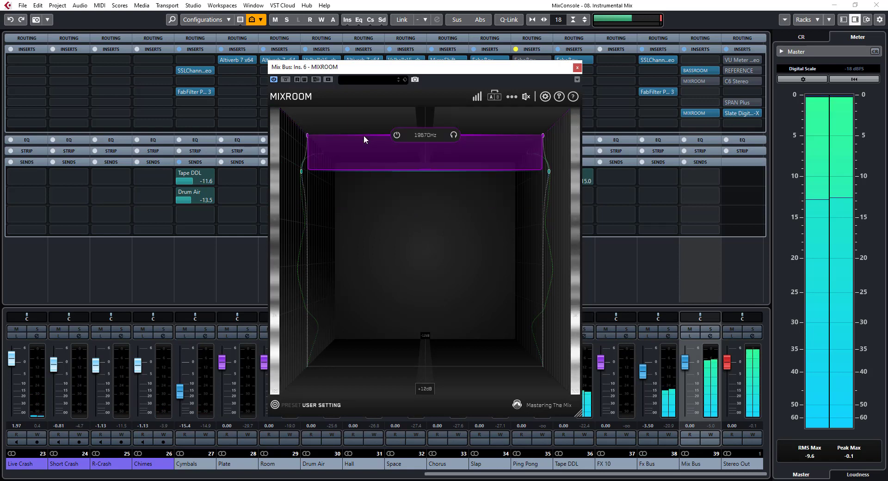
drag(363, 135, 360, 187)
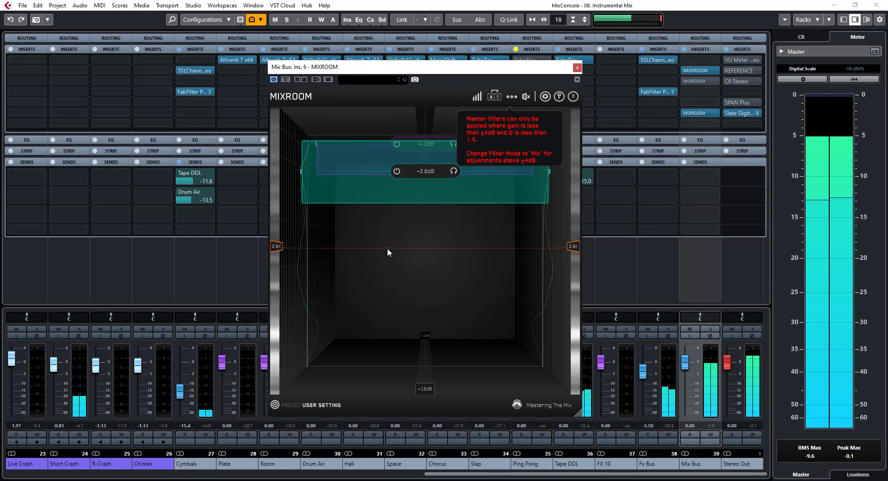
drag(377, 194, 367, 181)
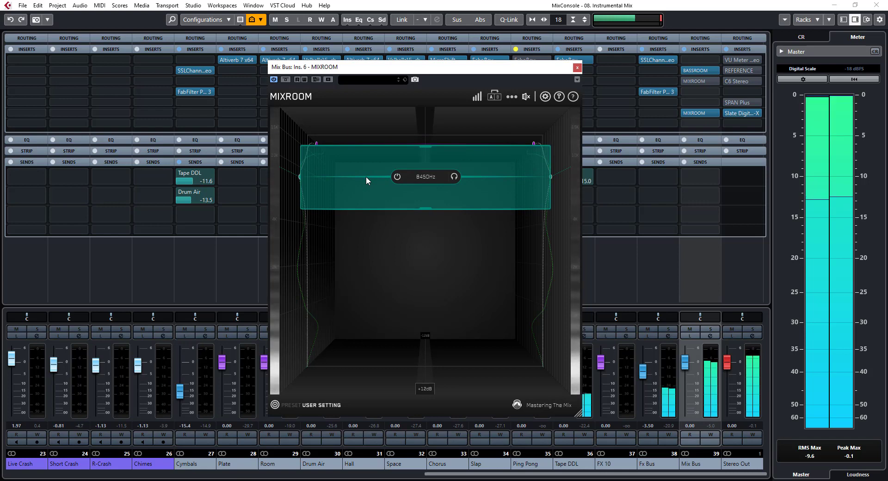
Shape the midrange with an orange band at +4.0 dB and a narrowed blue low-mid band at -4.0 dB
mouse_move(377, 265)
mouse_down()
mouse_move(387, 272)
mouse_move(382, 261)
mouse_up()
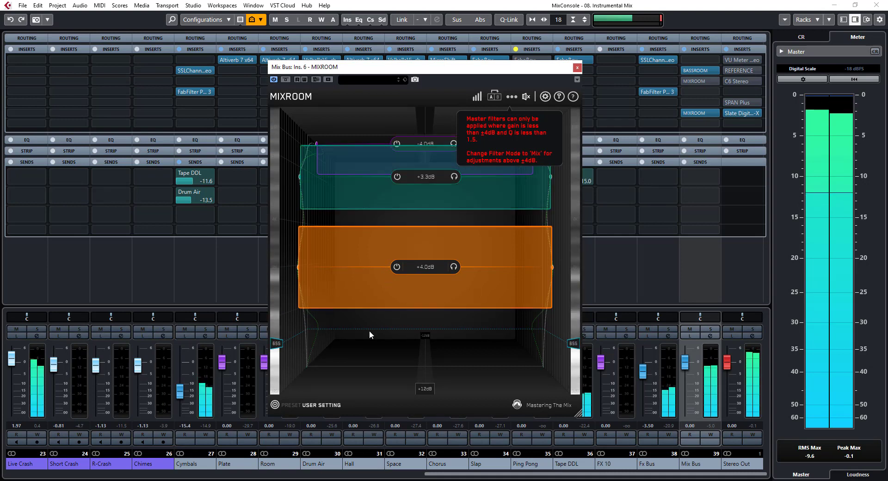
click(382, 323)
drag(362, 336, 365, 351)
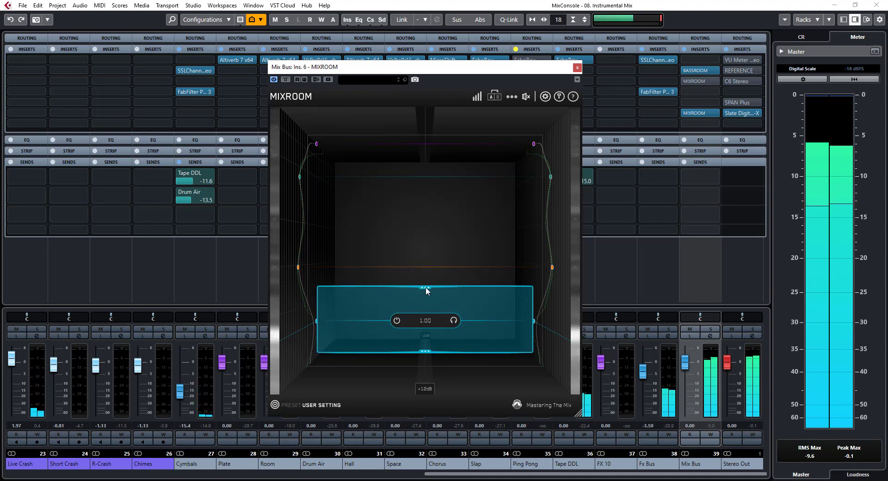
drag(425, 287, 424, 296)
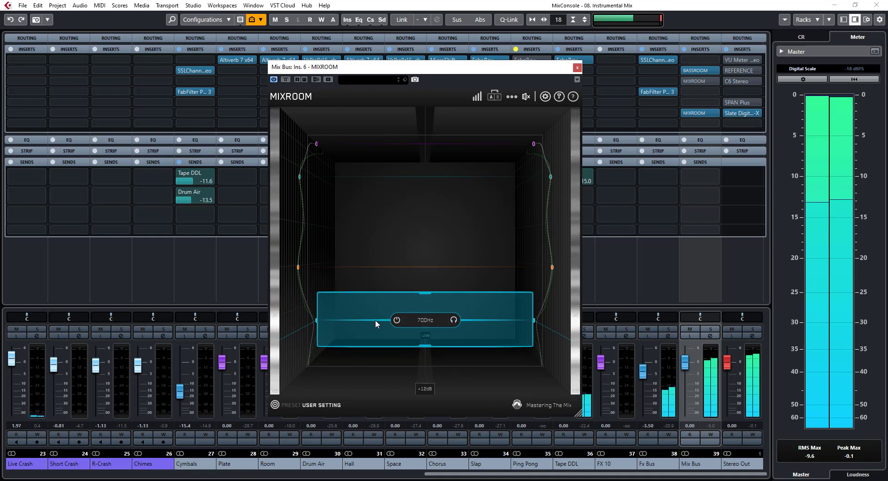
drag(375, 320, 377, 327)
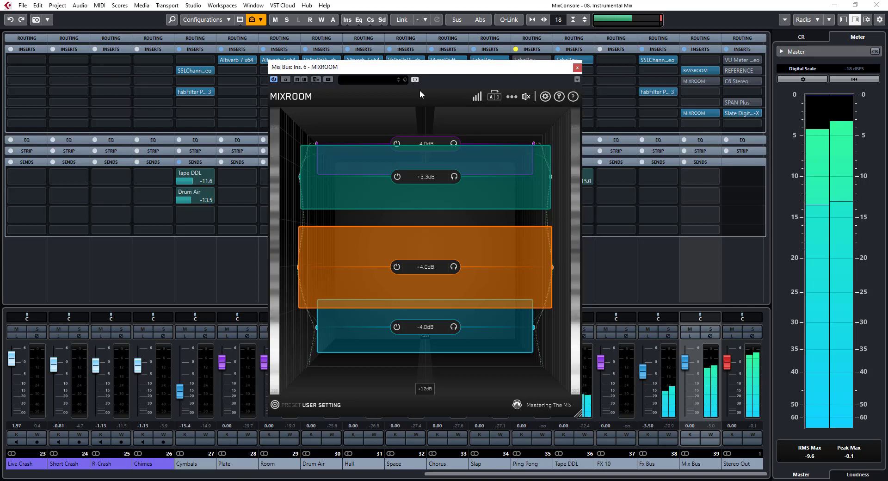
Check MIXROOM's output controls and compare the playing mix with the plugin bypassed and active
click(511, 97)
click(525, 97)
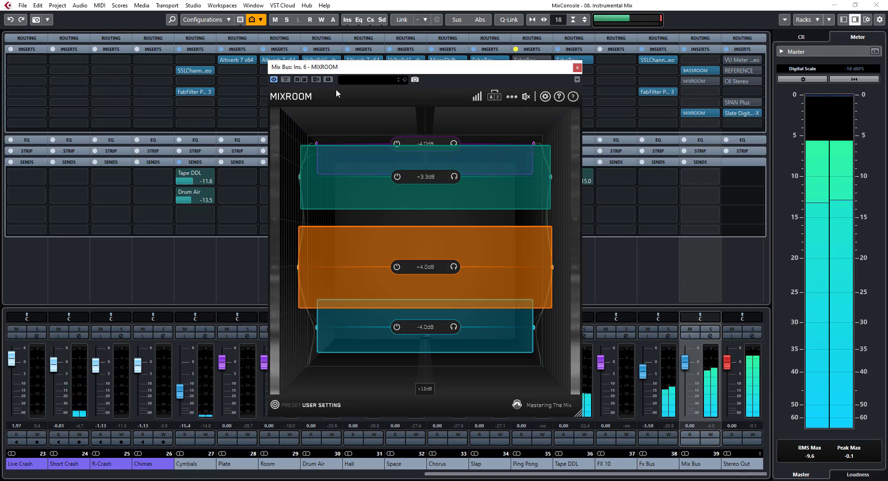
click(285, 80)
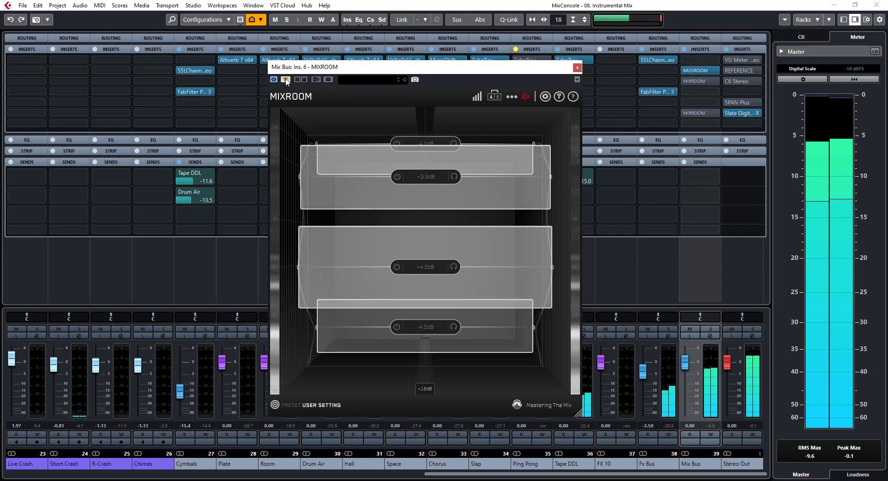
click(285, 80)
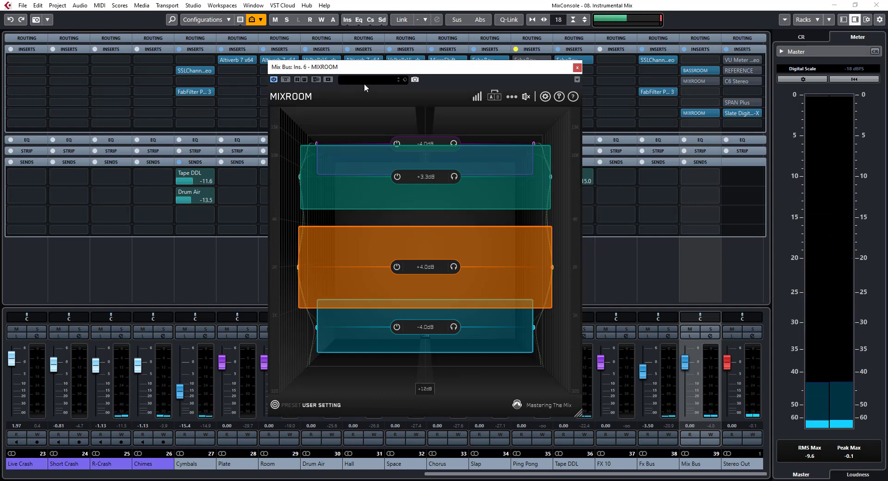
Remove MIXROOM from the Mix Bus's sixth insert and activate the one in the third insert
mouse_move(714, 116)
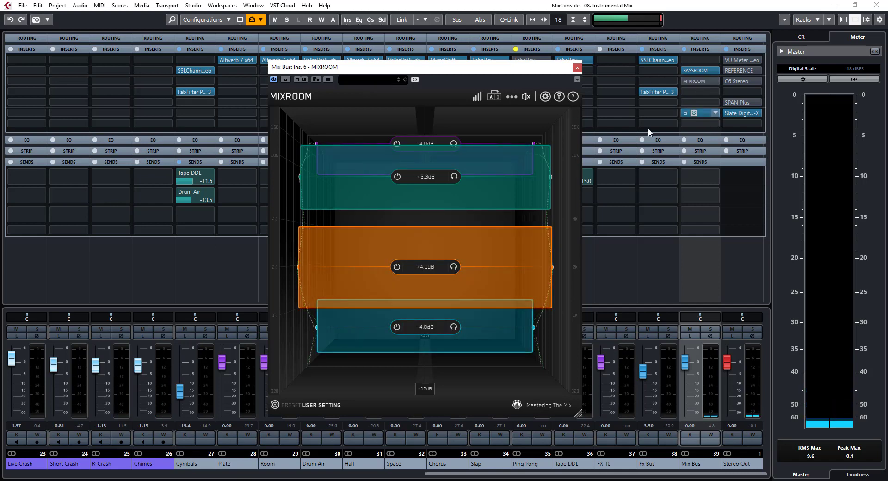
click(716, 114)
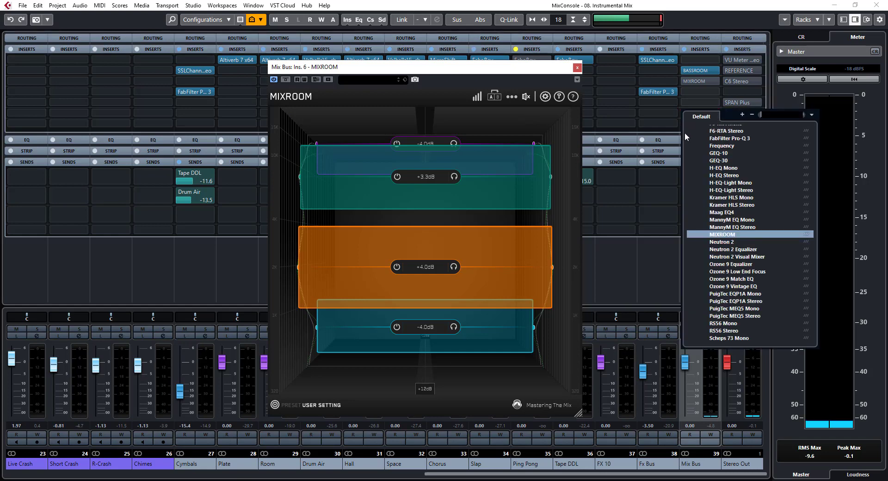
scroll(718, 151, up, 5)
click(711, 132)
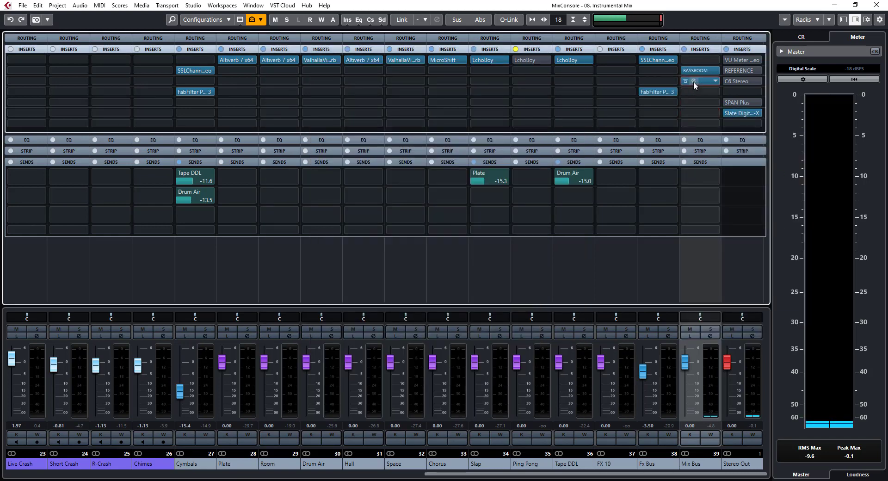
Open the third-insert MIXROOM and second-insert BASSROOM of the Mix Bus and arrange their windows side by side
click(693, 81)
drag(692, 63, 783, 110)
click(695, 71)
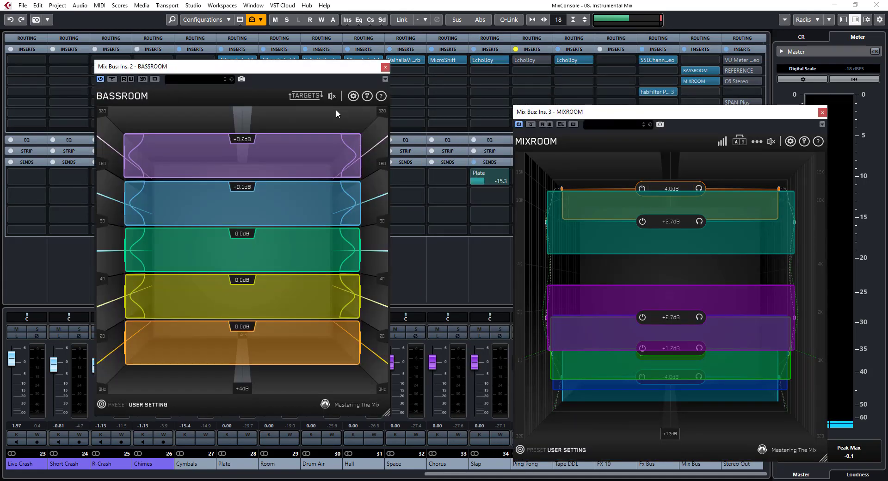
drag(289, 67, 252, 81)
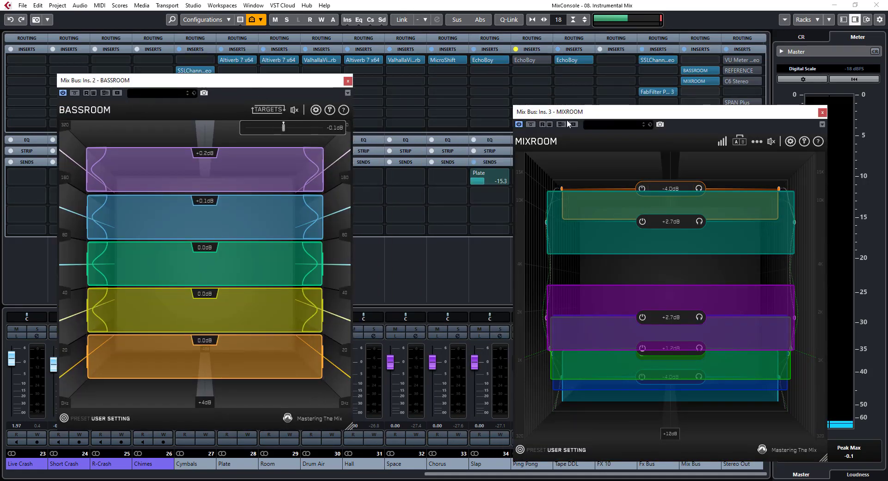
Place the MIXROOM window beside BASSROOM, clear of the Mix Bus inserts, and compare the playing mix with all its inserts bypassed and active
drag(604, 113, 479, 72)
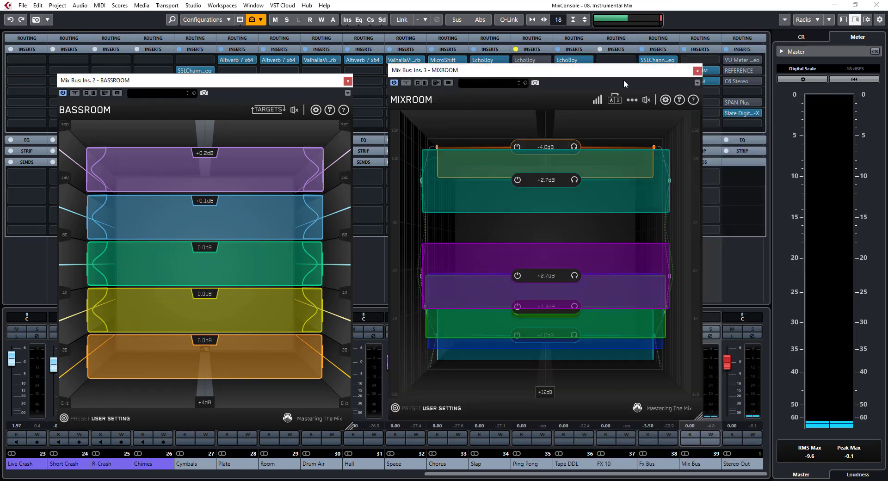
drag(623, 84, 610, 98)
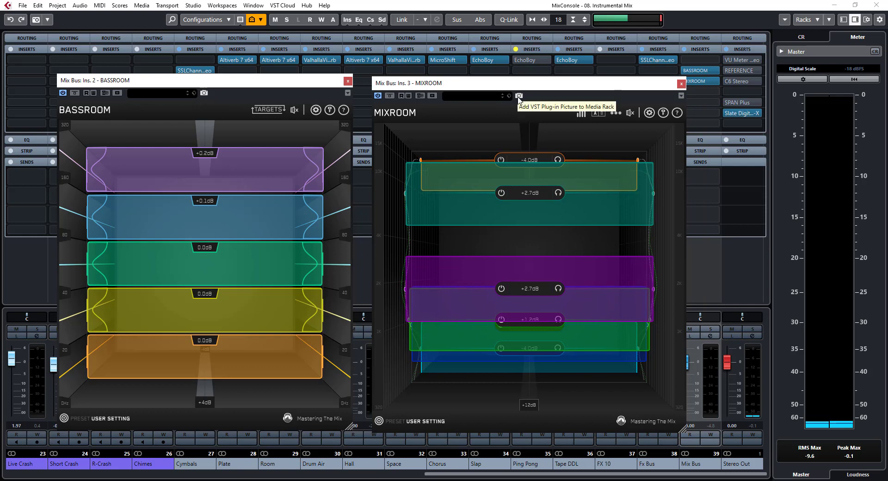
key(space)
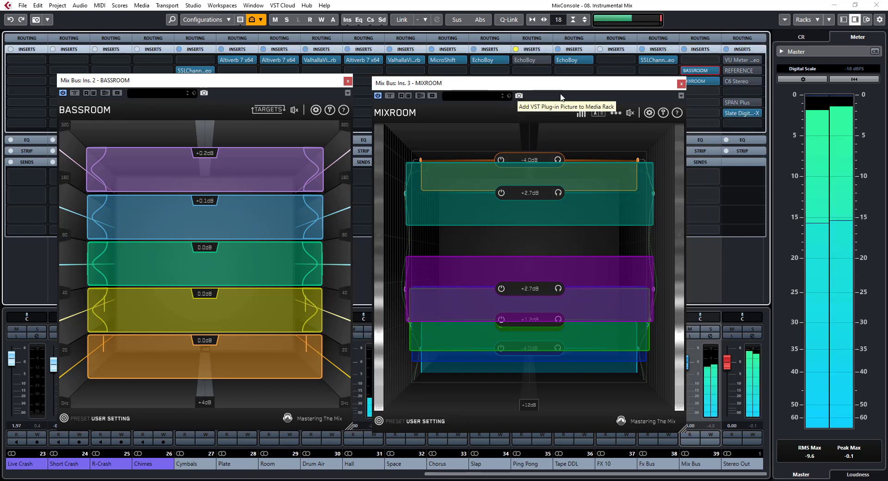
click(684, 49)
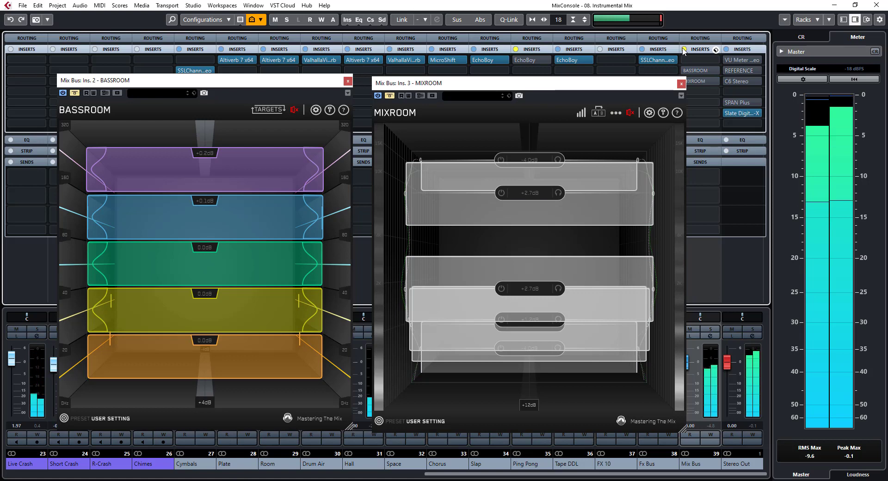
right_click(684, 50)
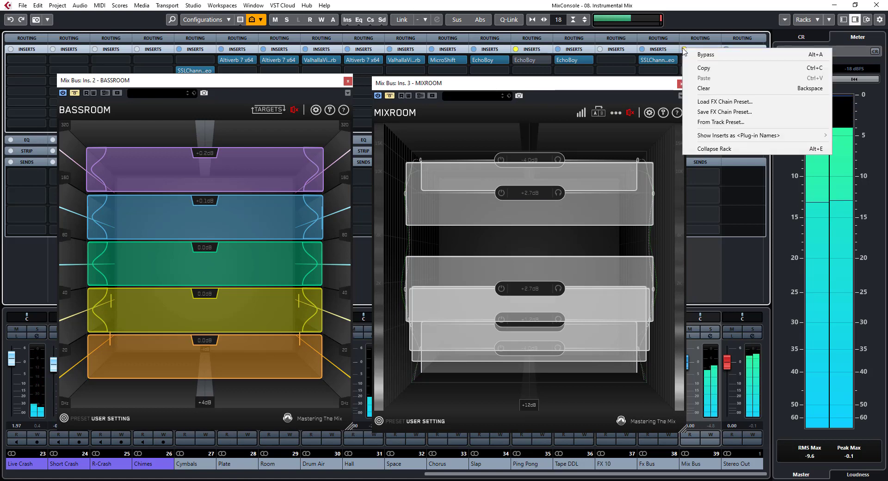
click(689, 3)
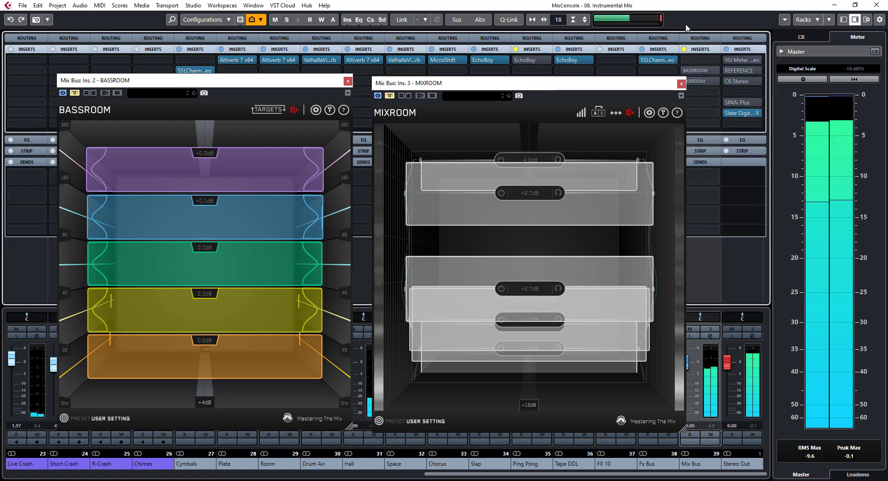
click(684, 49)
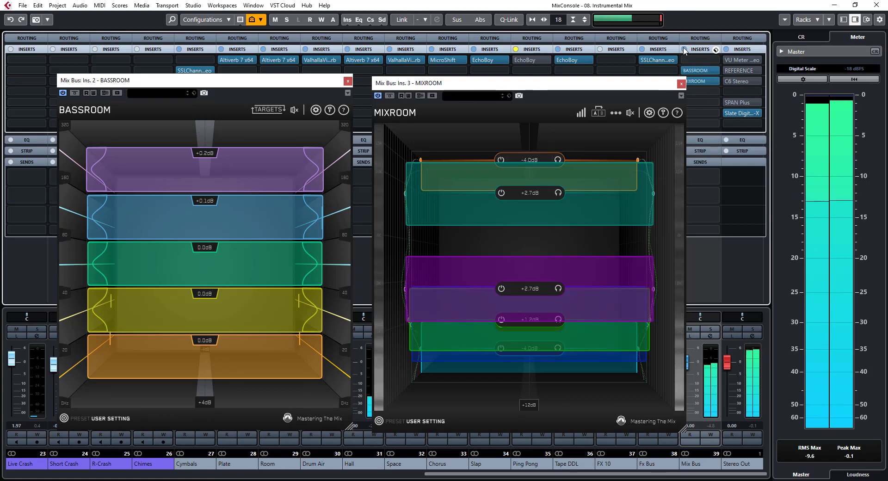